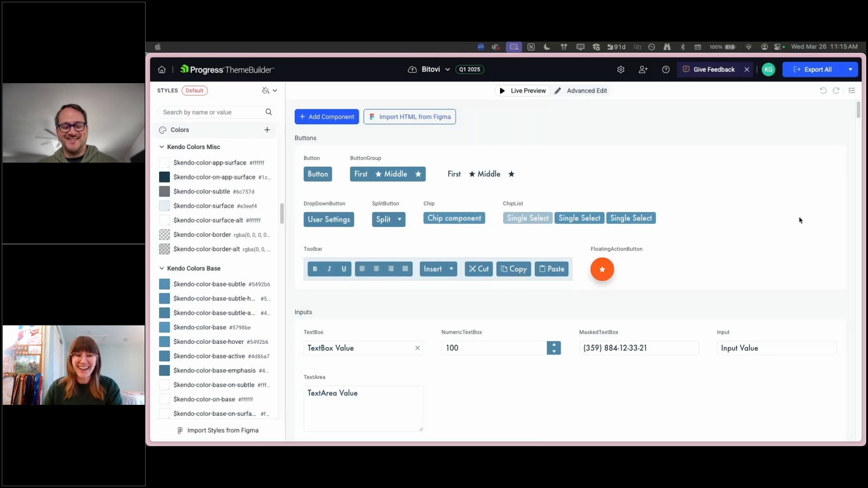
Try the date components in the live preview, opening the DateTimePicker and picking November 25 in the Calendar and December 8 in the MultiViewCalendar
{"action": "left_click", "coordinate": [808, 269]}
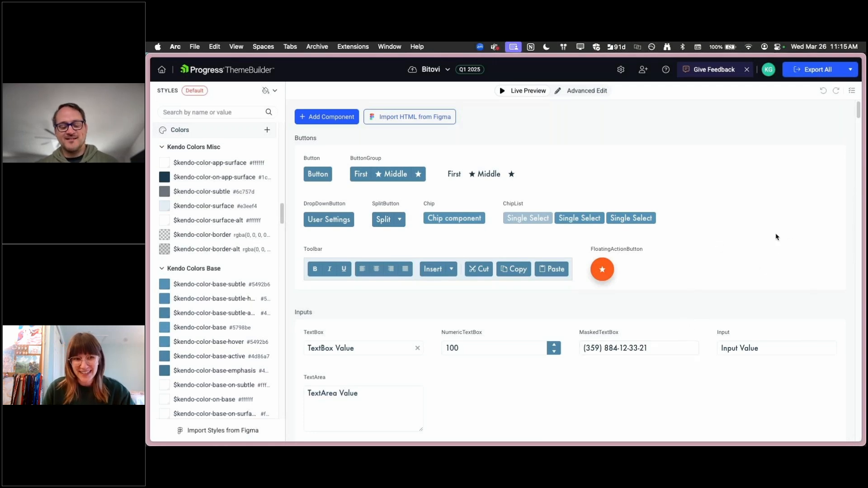
{"action": "scroll", "coordinate": [711, 303], "scroll_direction": "down", "scroll_amount": 6}
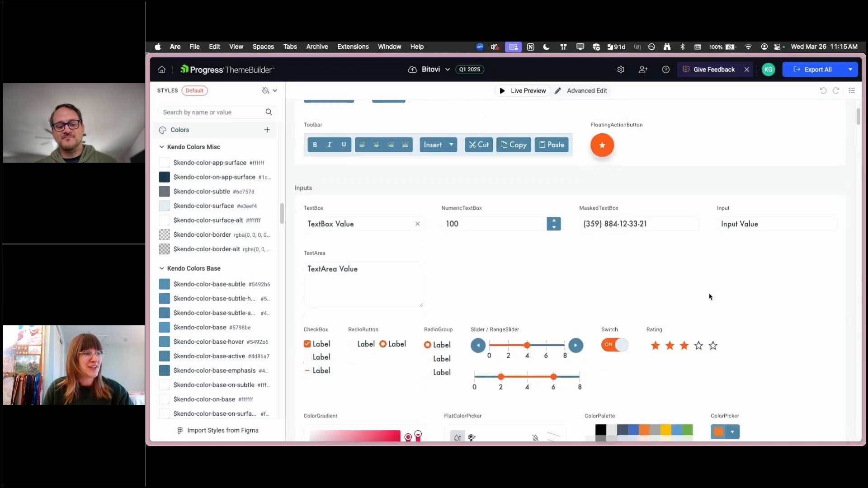
{"action": "scroll", "coordinate": [756, 351], "scroll_direction": "down", "scroll_amount": 7}
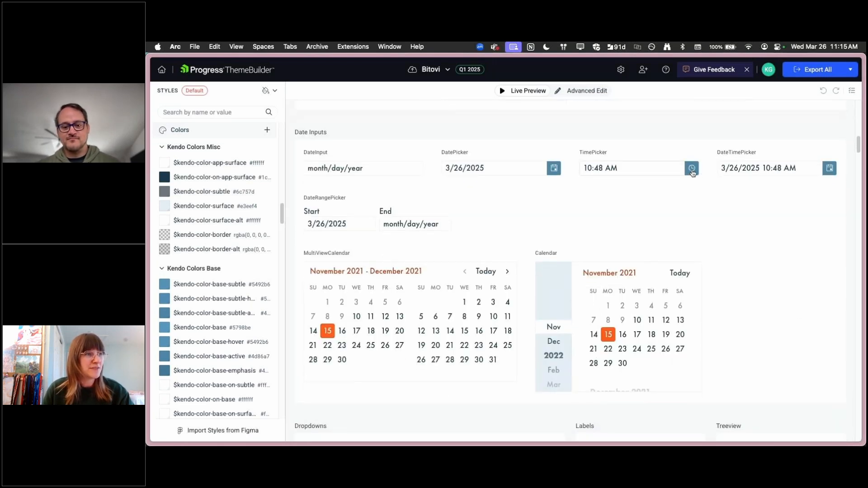
{"action": "left_click", "coordinate": [693, 171]}
{"action": "left_click", "coordinate": [830, 172]}
{"action": "left_click", "coordinate": [653, 351]}
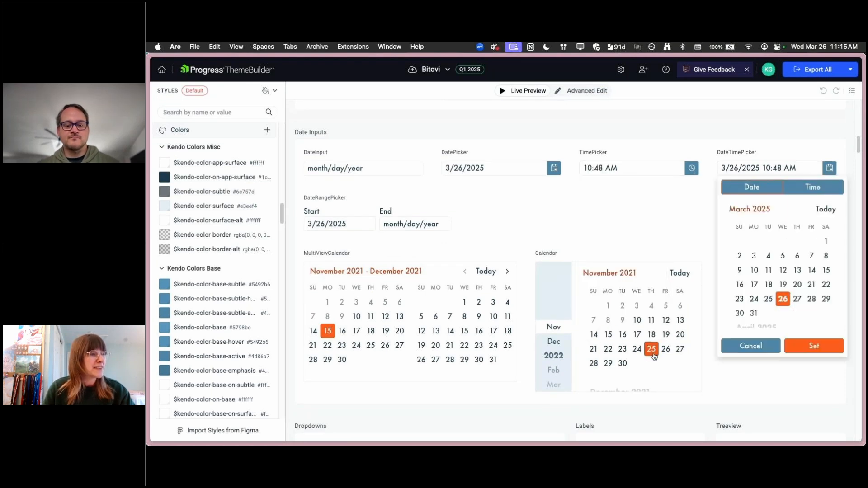
{"action": "left_click", "coordinate": [465, 316]}
{"action": "scroll", "coordinate": [549, 277], "scroll_direction": "down", "scroll_amount": 10}
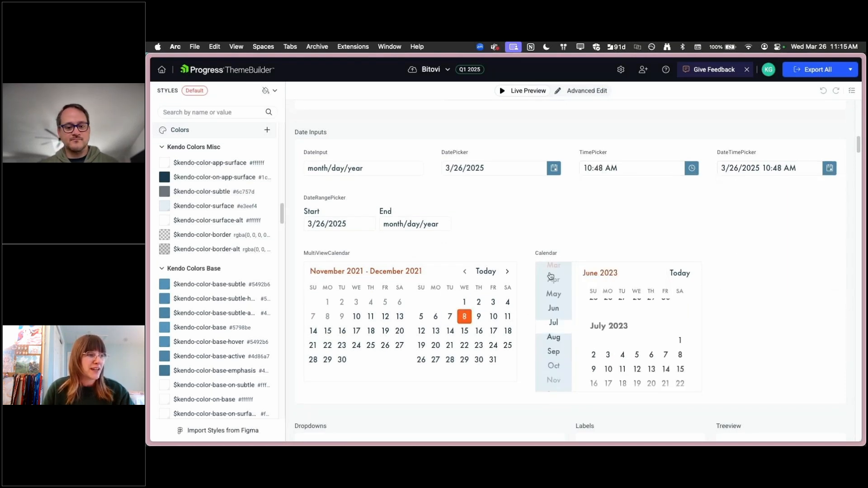
Look over the Grid, Scheduler and Layout component previews, advancing the Scheduler by one day
{"action": "scroll", "coordinate": [777, 286], "scroll_direction": "down", "scroll_amount": 5}
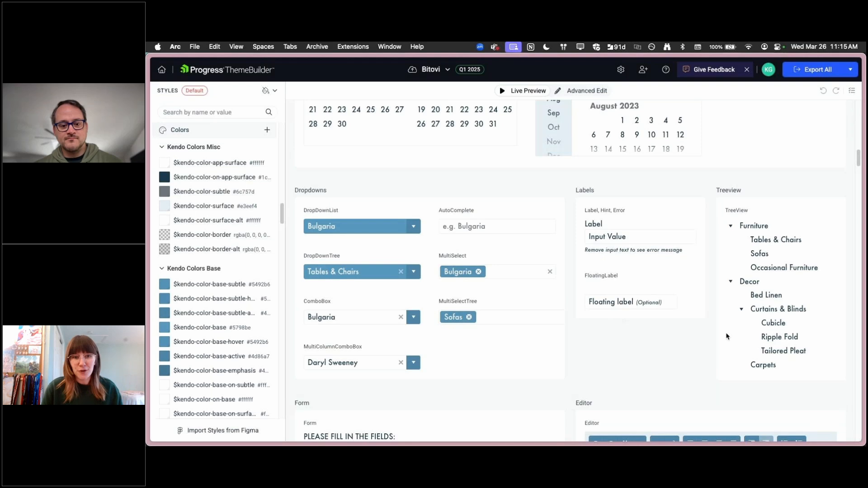
{"action": "scroll", "coordinate": [576, 312], "scroll_direction": "down", "scroll_amount": 12}
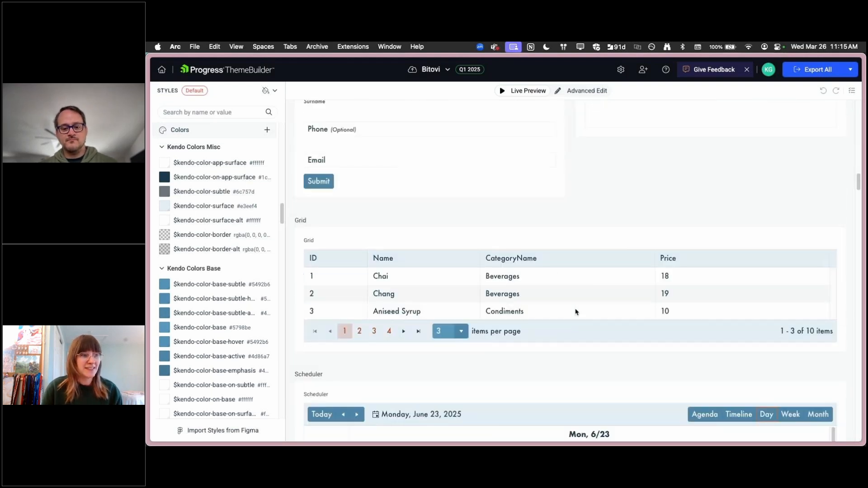
{"action": "scroll", "coordinate": [569, 348], "scroll_direction": "down", "scroll_amount": 3}
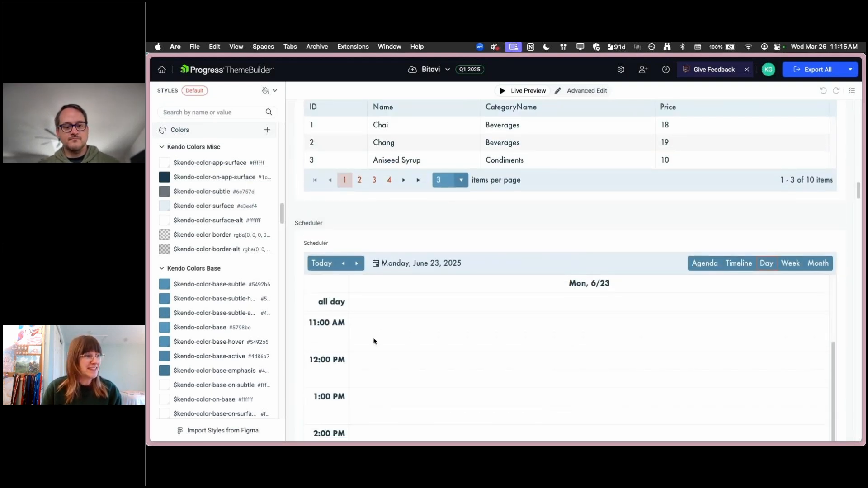
{"action": "left_click", "coordinate": [357, 264]}
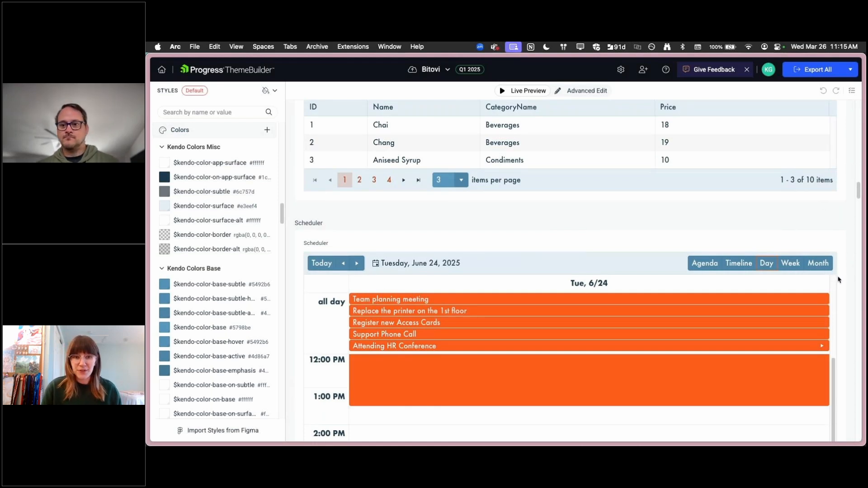
{"action": "scroll", "coordinate": [725, 238], "scroll_direction": "down", "scroll_amount": 10}
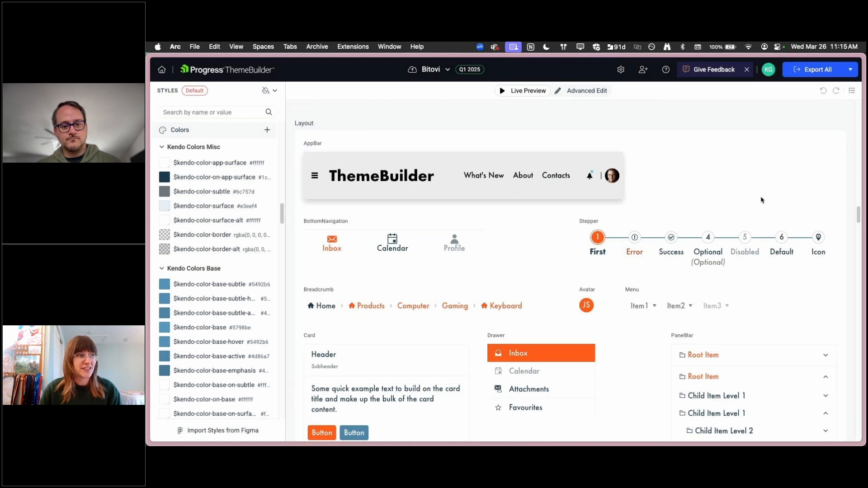
{"action": "scroll", "coordinate": [755, 202], "scroll_direction": "up", "scroll_amount": 3}
{"action": "scroll", "coordinate": [750, 203], "scroll_direction": "up", "scroll_amount": 20}
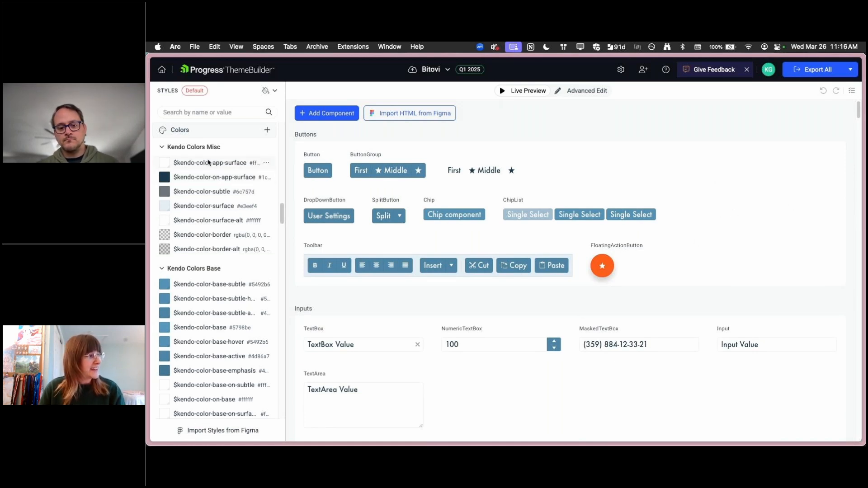
Review the Kendo base, primary and secondary color variables in the style list
{"action": "scroll", "coordinate": [208, 158], "scroll_direction": "down", "scroll_amount": 4}
{"action": "scroll", "coordinate": [209, 167], "scroll_direction": "down", "scroll_amount": 1}
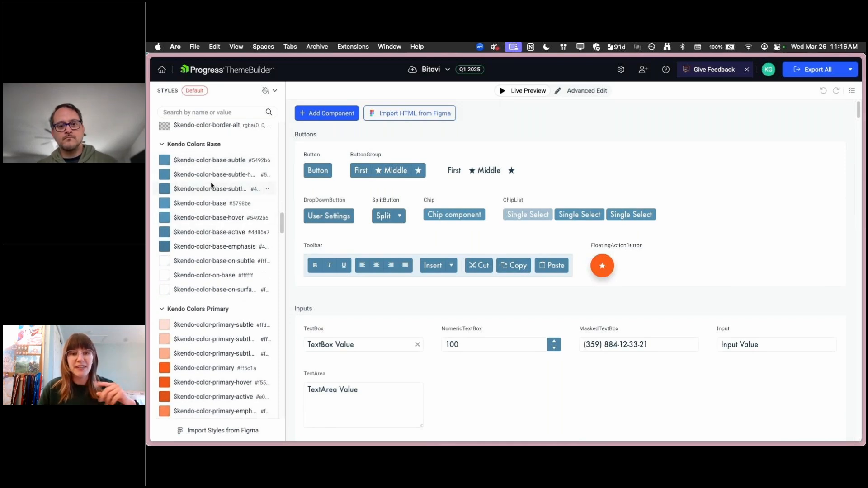
{"action": "scroll", "coordinate": [227, 286], "scroll_direction": "down", "scroll_amount": 2}
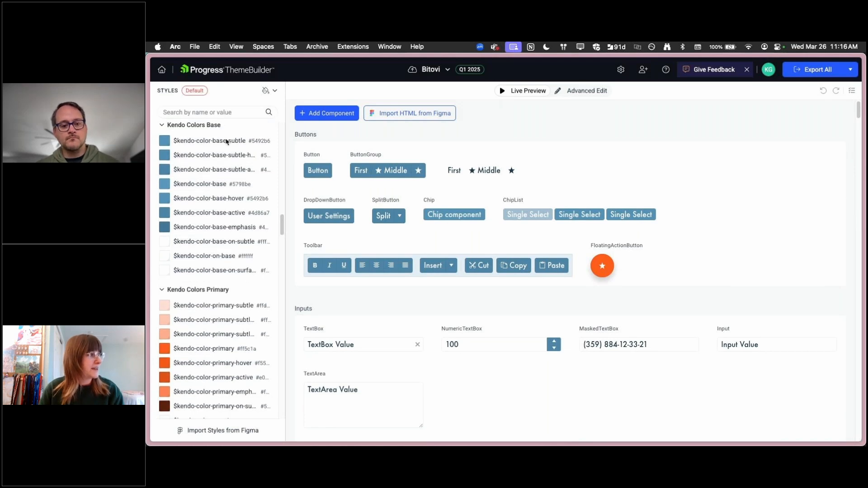
{"action": "scroll", "coordinate": [227, 286], "scroll_direction": "down", "scroll_amount": 6}
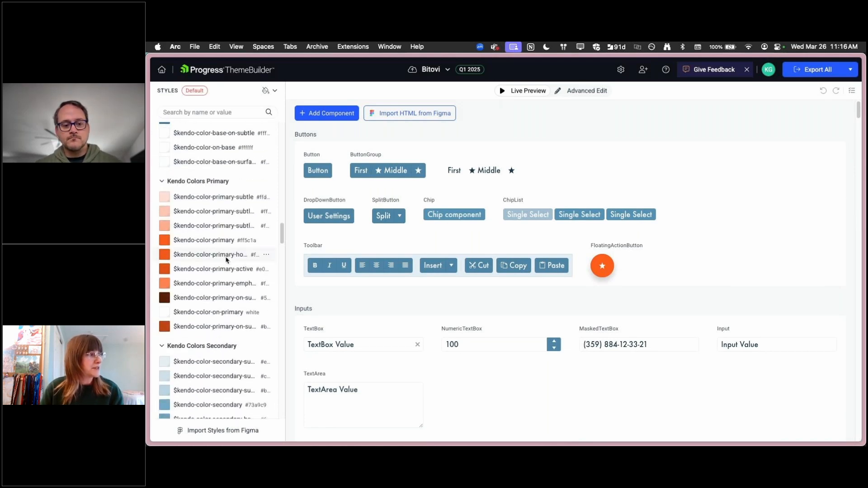
Review the Fonts and External Styles upload options in the project settings and close the settings
{"action": "left_click", "coordinate": [621, 69]}
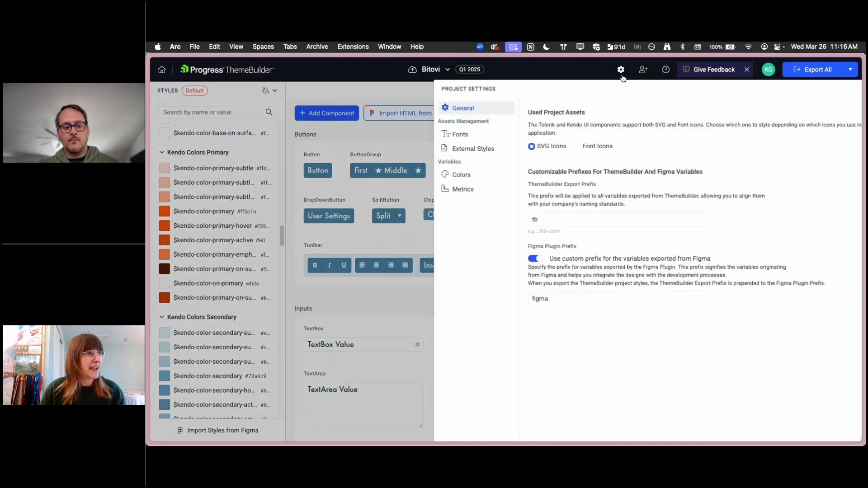
{"action": "left_click", "coordinate": [452, 135]}
{"action": "left_click", "coordinate": [445, 149]}
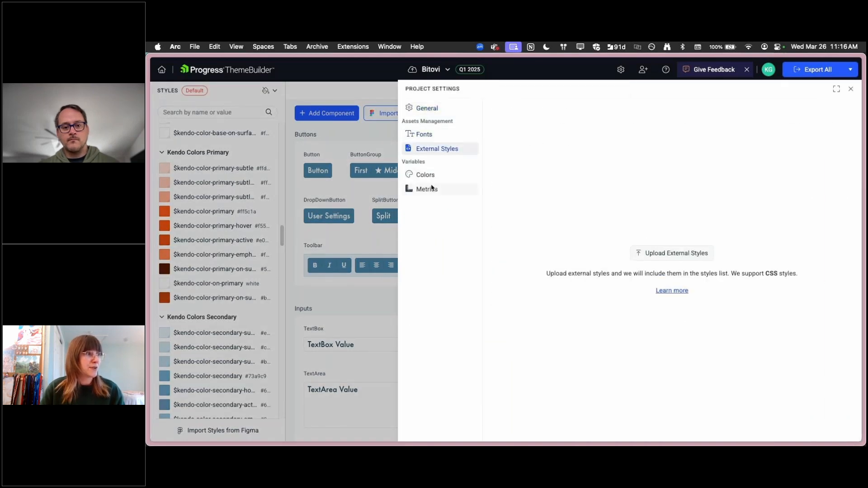
{"action": "left_click", "coordinate": [423, 135]}
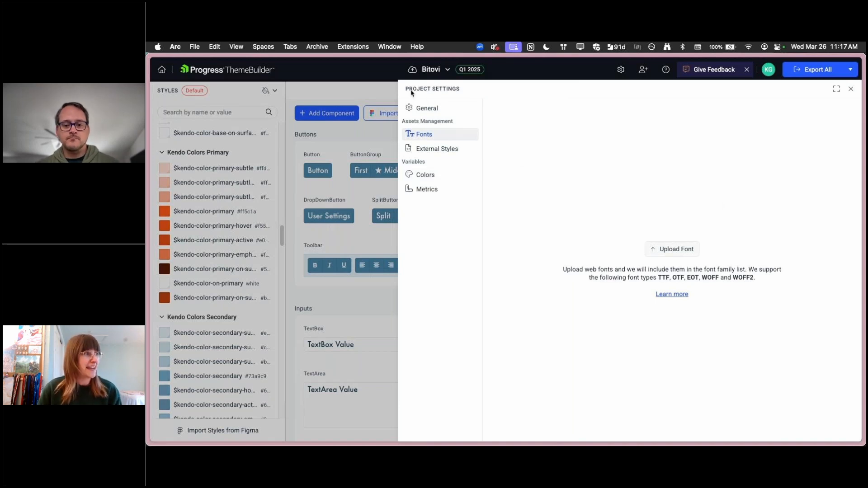
{"action": "left_click", "coordinate": [854, 92]}
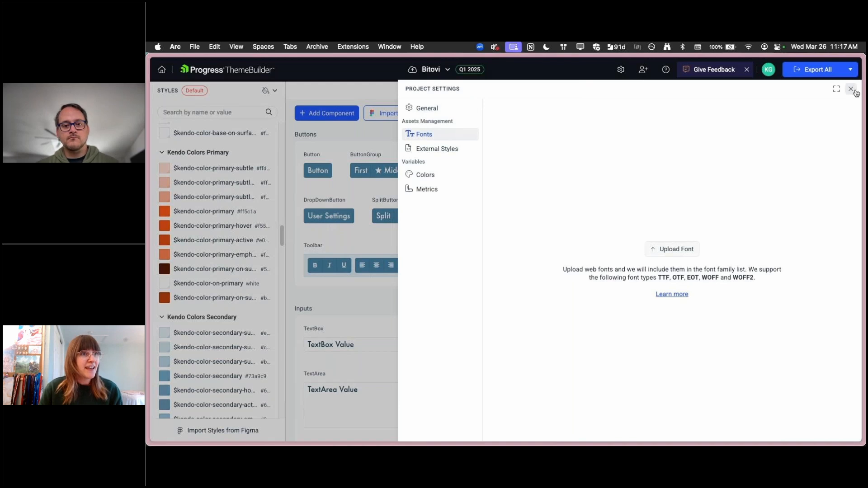
Switch to Advanced Edit and open the Button component for detailed styling
{"action": "scroll", "coordinate": [723, 283], "scroll_direction": "down", "scroll_amount": 2}
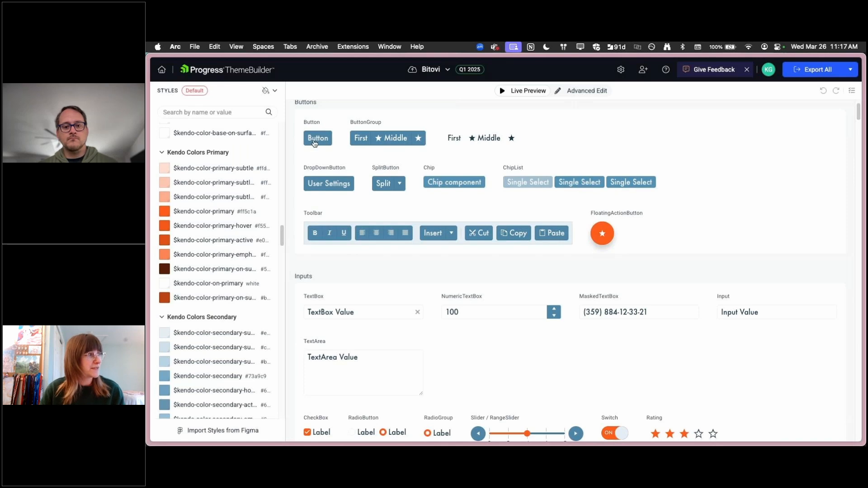
{"action": "left_click", "coordinate": [603, 91]}
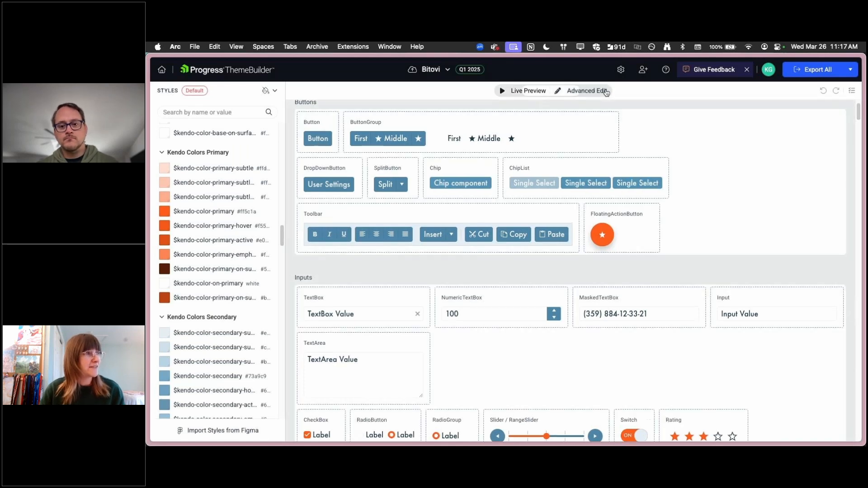
{"action": "left_click", "coordinate": [318, 143]}
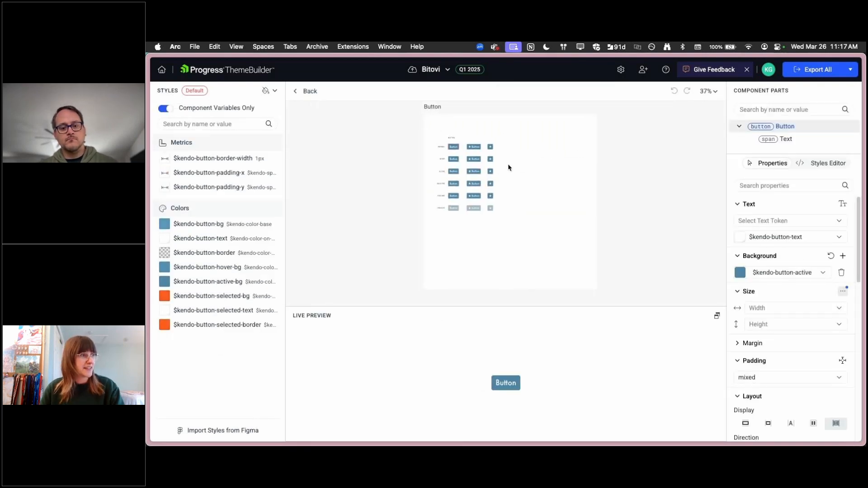
Examine the Button's state variants up close and the style properties available for the active icon-only button
{"action": "scroll", "coordinate": [444, 153], "scroll_direction": "up", "scroll_amount": 10}
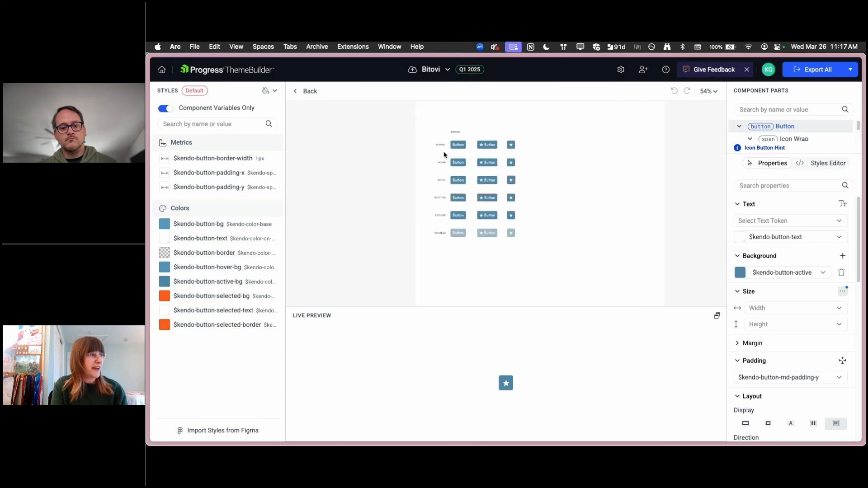
{"action": "scroll", "coordinate": [444, 155], "scroll_direction": "up", "scroll_amount": 3}
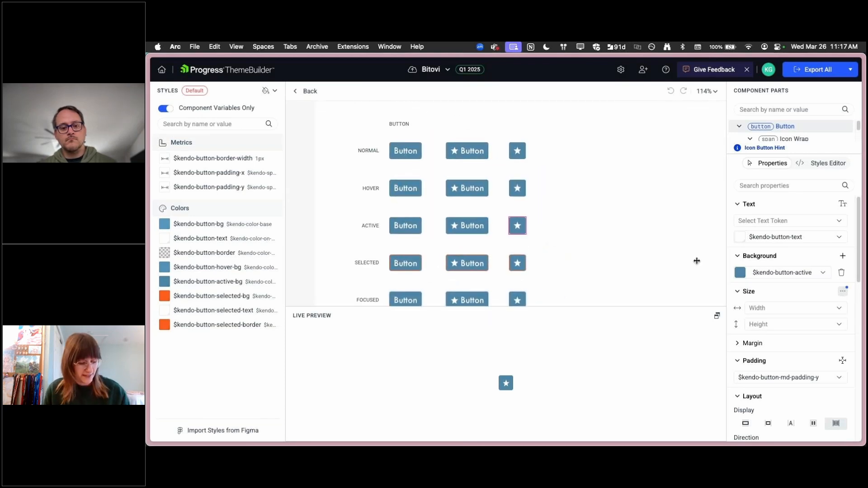
{"action": "scroll", "coordinate": [697, 261], "scroll_direction": "up", "scroll_amount": 5}
{"action": "key", "text": "super+equal"}
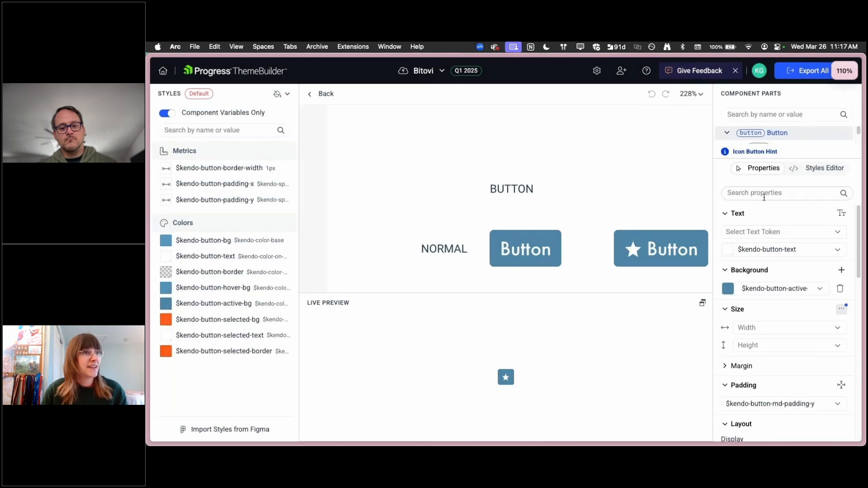
{"action": "key", "text": "super+equal"}
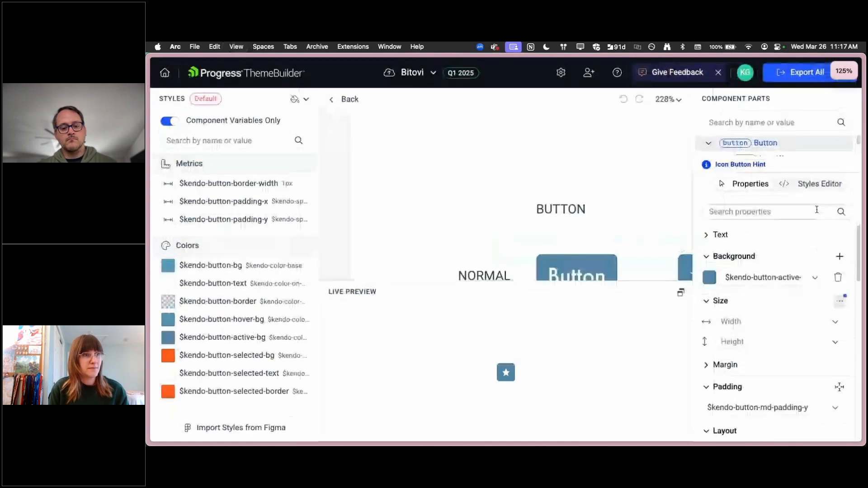
{"action": "scroll", "coordinate": [540, 199], "scroll_direction": "up", "scroll_amount": 1}
{"action": "scroll", "coordinate": [541, 200], "scroll_direction": "left", "scroll_amount": 3}
{"action": "scroll", "coordinate": [540, 199], "scroll_direction": "right", "scroll_amount": 3}
{"action": "scroll", "coordinate": [540, 200], "scroll_direction": "down", "scroll_amount": 4}
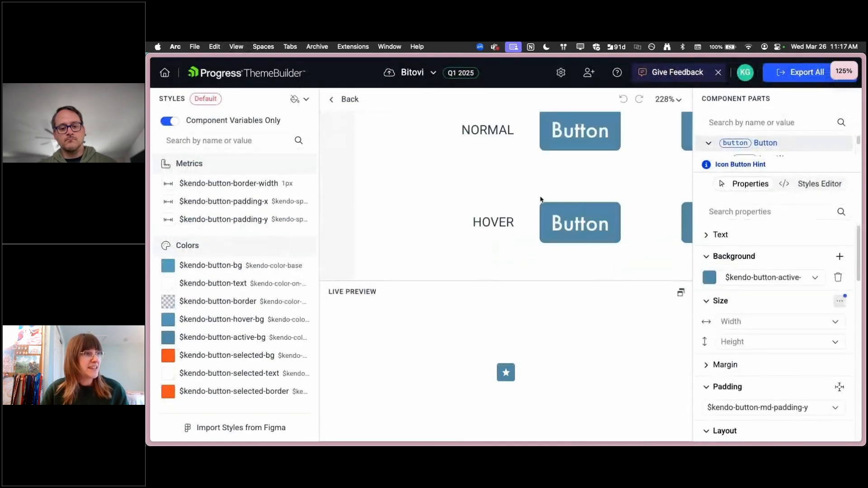
{"action": "scroll", "coordinate": [540, 200], "scroll_direction": "down", "scroll_amount": 3}
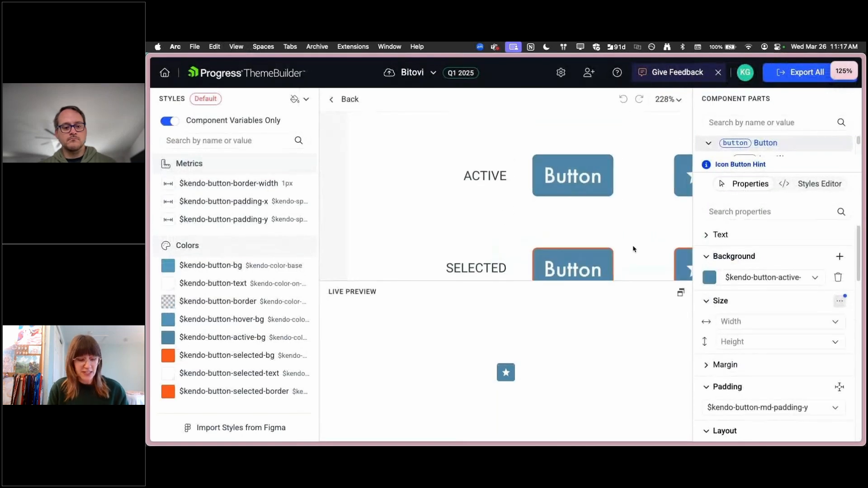
{"action": "key", "text": "super+minus"}
{"action": "scroll", "coordinate": [570, 190], "scroll_direction": "up", "scroll_amount": 3}
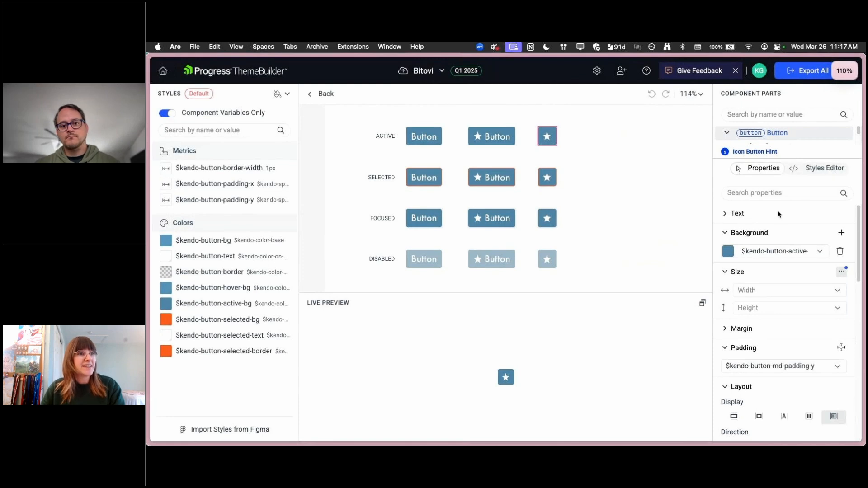
{"action": "scroll", "coordinate": [828, 227], "scroll_direction": "down", "scroll_amount": 10}
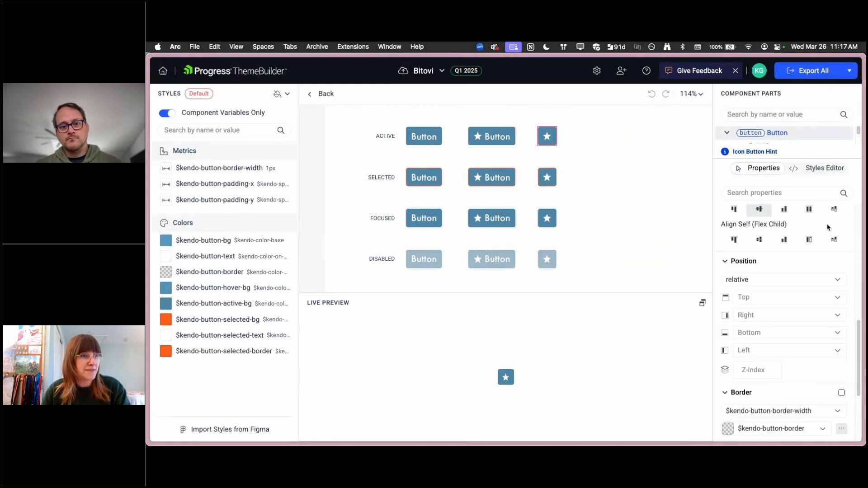
{"action": "scroll", "coordinate": [828, 230], "scroll_direction": "down", "scroll_amount": 3}
{"action": "scroll", "coordinate": [792, 367], "scroll_direction": "up", "scroll_amount": 10}
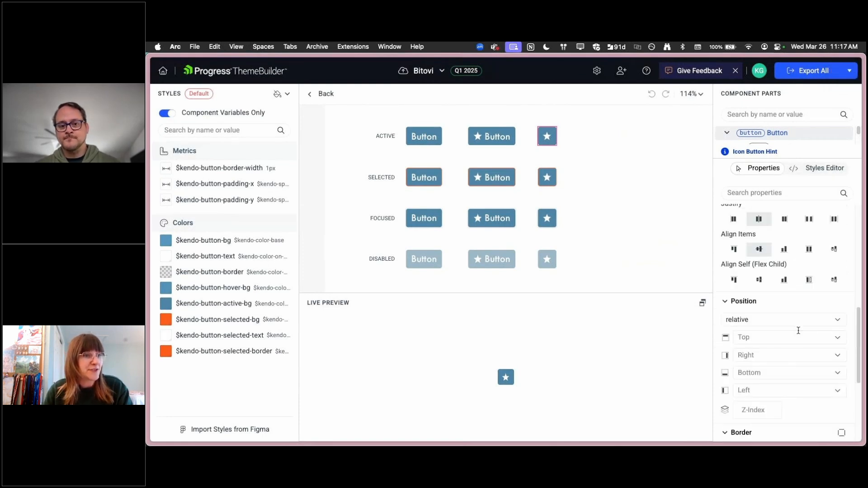
{"action": "scroll", "coordinate": [798, 330], "scroll_direction": "up", "scroll_amount": 3}
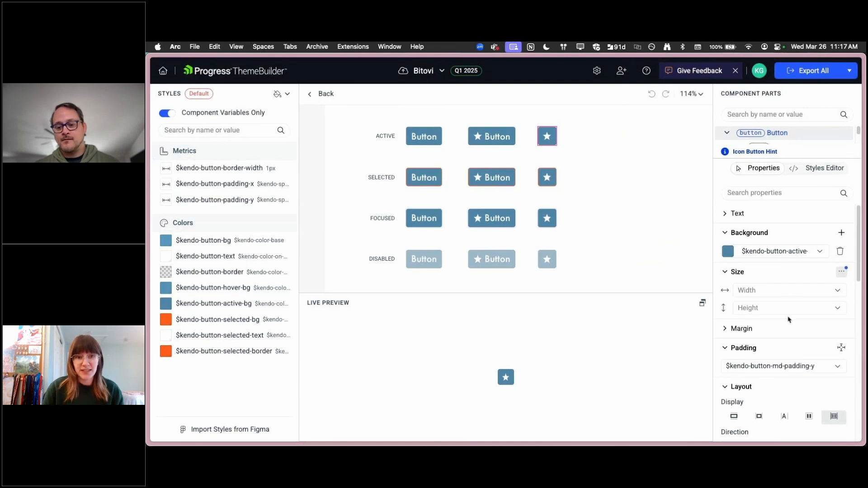
Set the active icon-only button's background to the $kendo-breadcrumb-root-link-hover-bg variable
{"action": "left_click", "coordinate": [820, 252]}
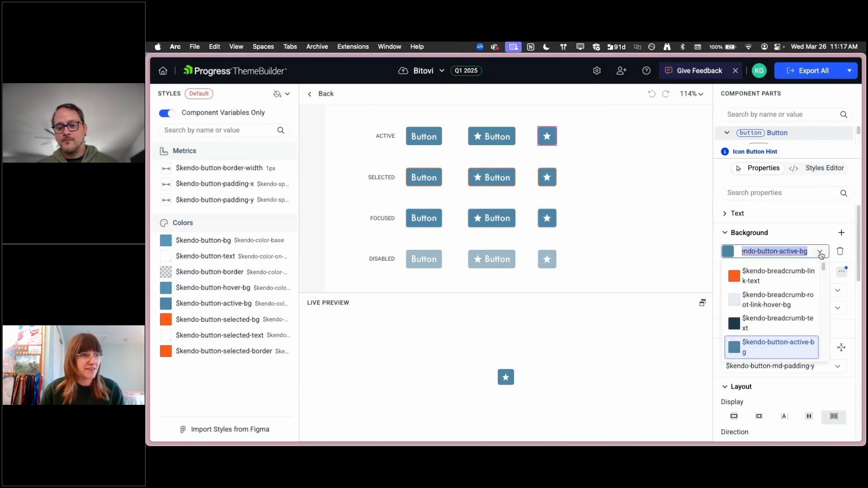
{"action": "scroll", "coordinate": [774, 289], "scroll_direction": "down", "scroll_amount": 3}
{"action": "scroll", "coordinate": [776, 297], "scroll_direction": "up", "scroll_amount": 2}
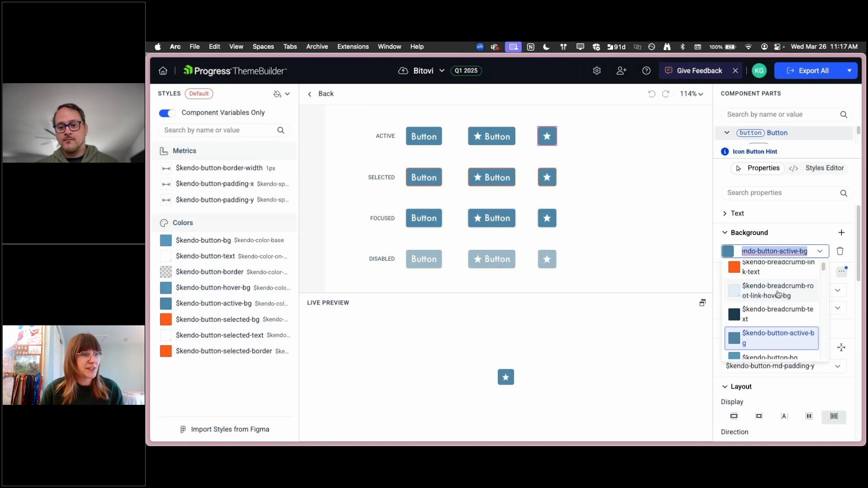
{"action": "left_click", "coordinate": [778, 293]}
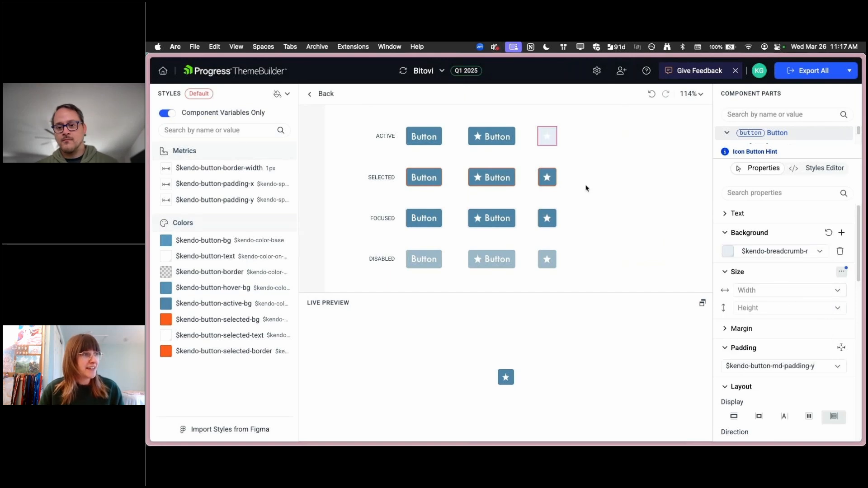
Change the active icon-only button's background to the $kendo-breadcrumb-link-text variable
{"action": "left_click", "coordinate": [819, 252]}
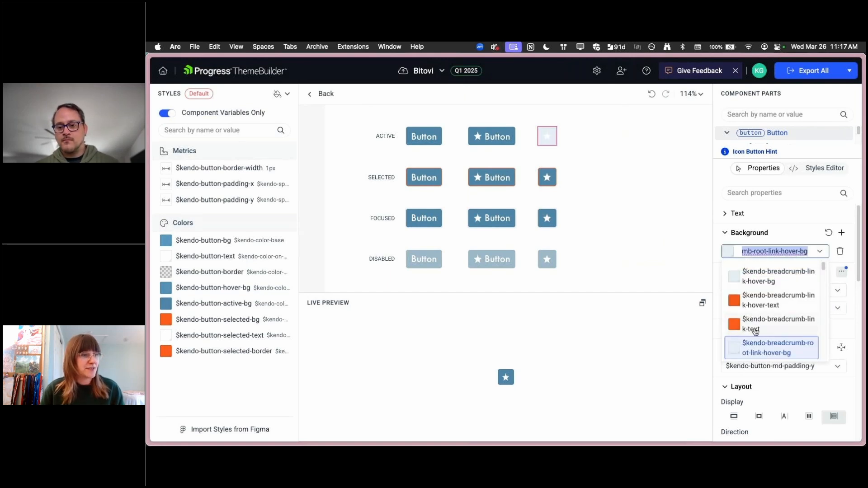
{"action": "left_click", "coordinate": [751, 329]}
{"action": "left_click", "coordinate": [820, 253]}
{"action": "scroll", "coordinate": [808, 293], "scroll_direction": "down", "scroll_amount": 6}
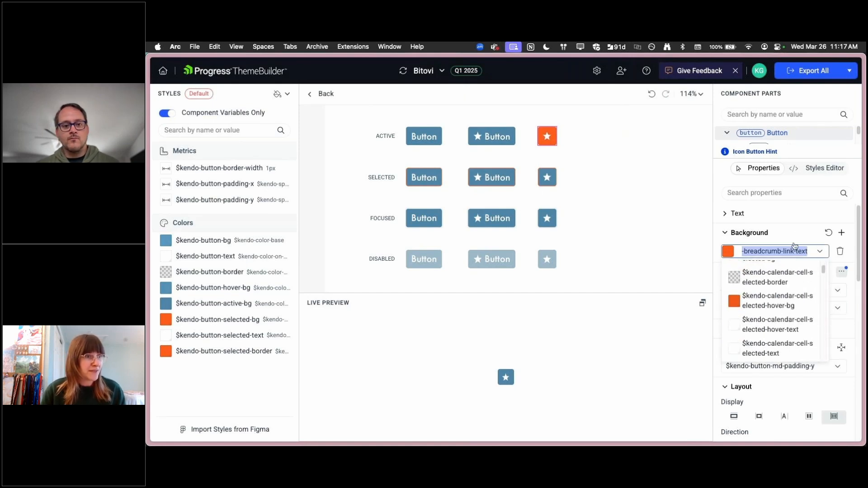
{"action": "left_click", "coordinate": [809, 235]}
{"action": "left_click", "coordinate": [768, 228]}
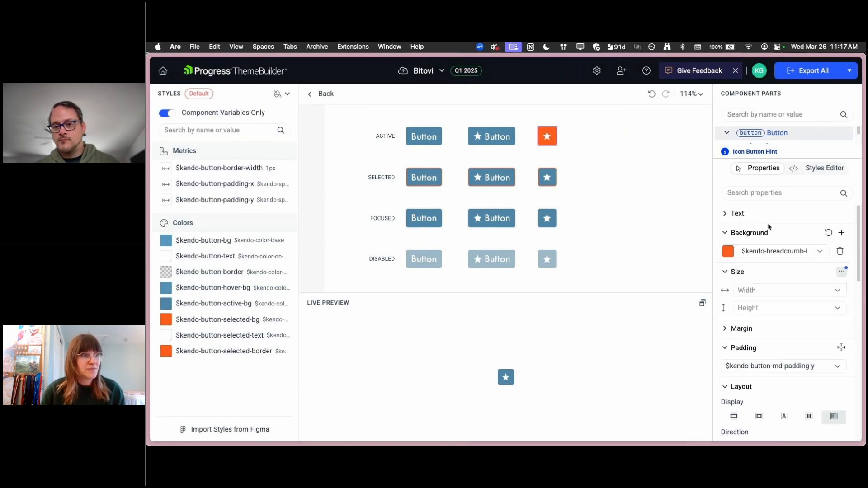
Browse the padding variables, try a separate 10px top padding on the active icon-only button, and reset the padding
{"action": "scroll", "coordinate": [791, 316], "scroll_direction": "down", "scroll_amount": 5}
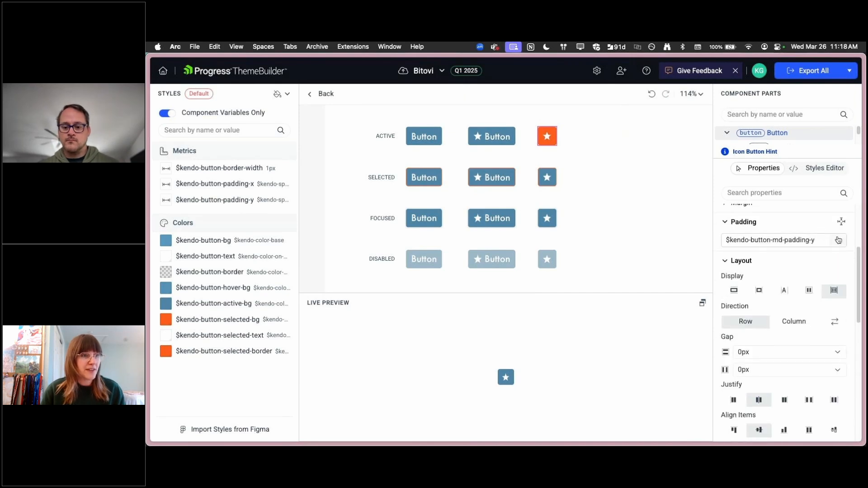
{"action": "left_click", "coordinate": [839, 244]}
{"action": "scroll", "coordinate": [768, 269], "scroll_direction": "down", "scroll_amount": 3}
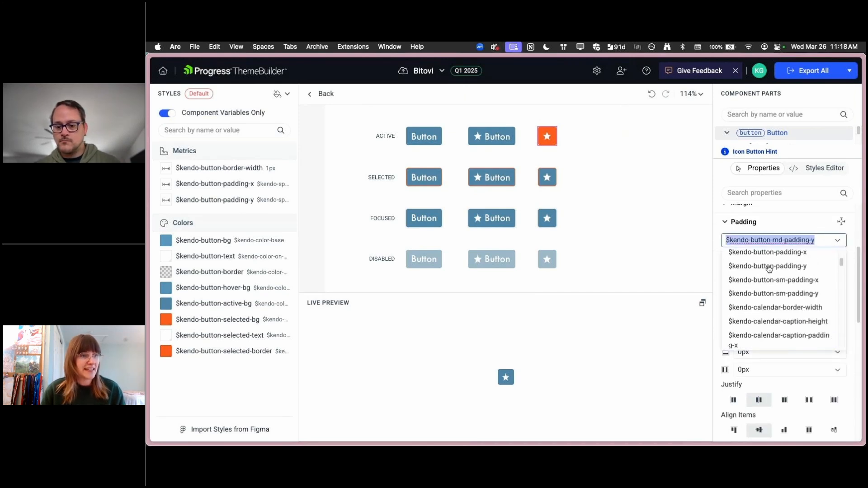
{"action": "scroll", "coordinate": [769, 270], "scroll_direction": "down", "scroll_amount": 10}
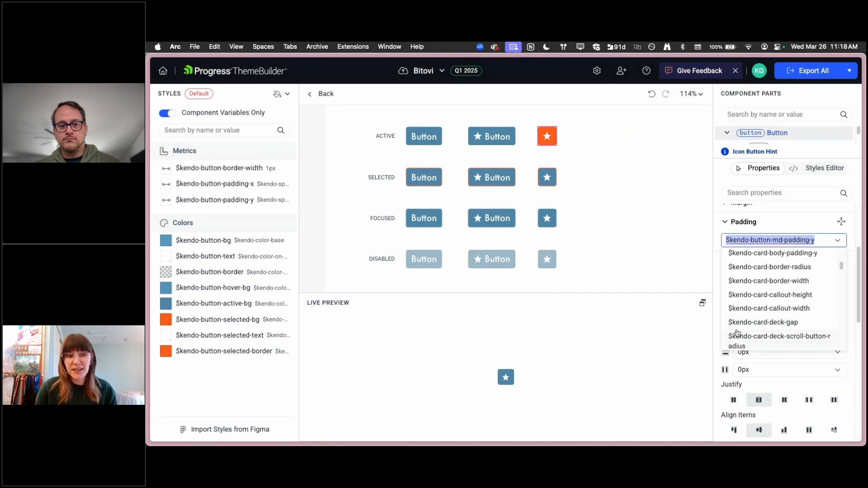
{"action": "scroll", "coordinate": [801, 289], "scroll_direction": "down", "scroll_amount": 10}
{"action": "left_click", "coordinate": [842, 222]}
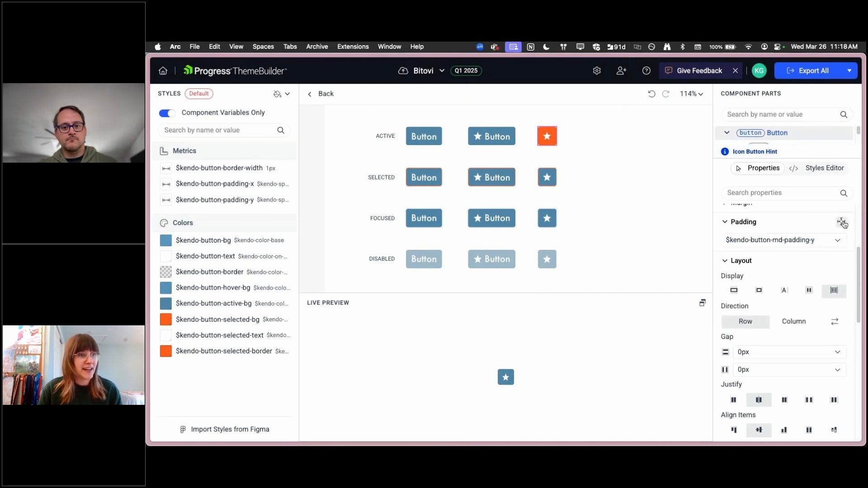
{"action": "left_click", "coordinate": [841, 223]}
{"action": "left_click", "coordinate": [837, 240]}
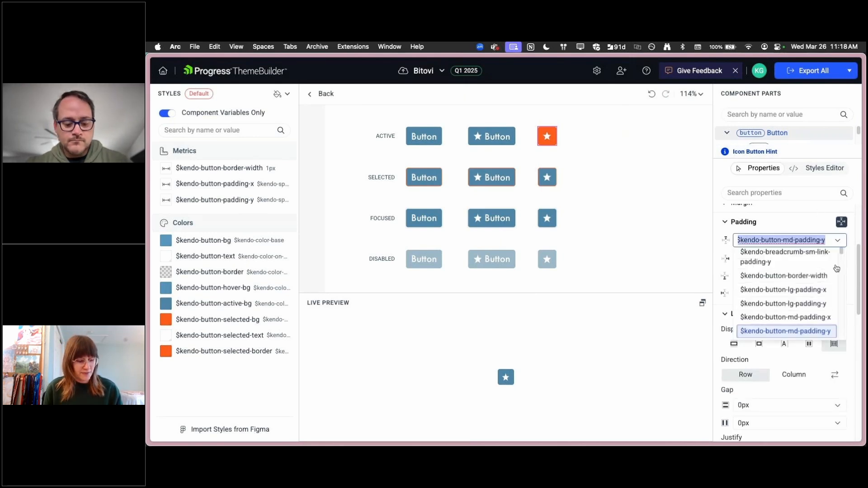
{"action": "type", "text": "10px"}
{"action": "key", "text": "Tab"}
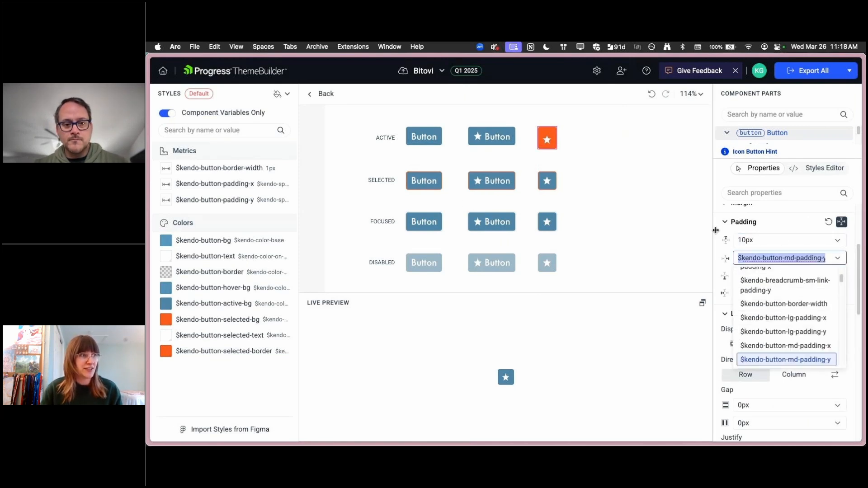
{"action": "left_click", "coordinate": [828, 222]}
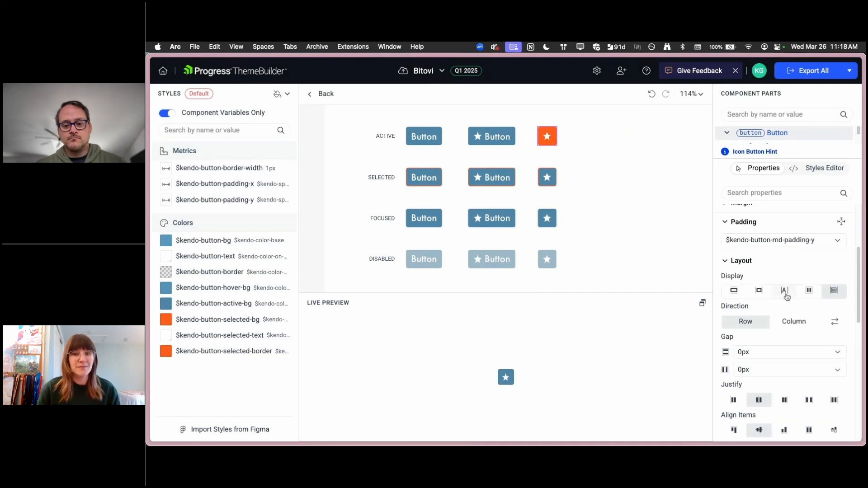
Add "padding: 10px;" to the active icon-only button's Element Styles using the Styles Editor
{"action": "scroll", "coordinate": [807, 280], "scroll_direction": "down", "scroll_amount": 5}
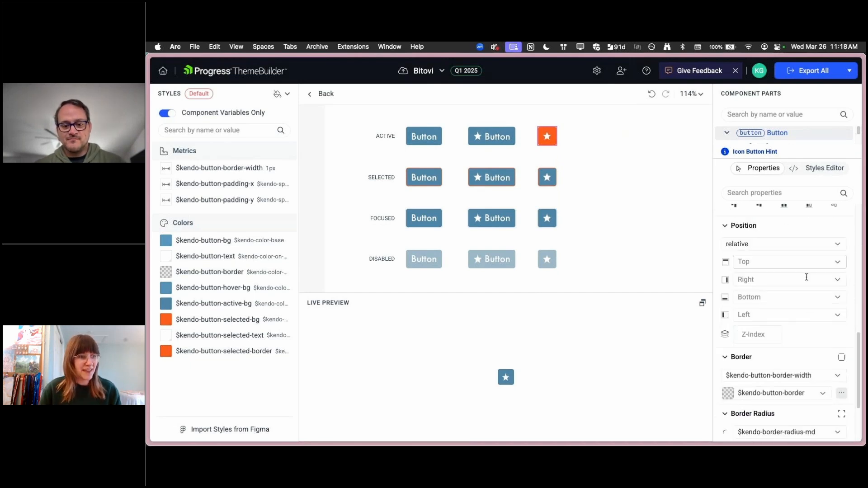
{"action": "left_click", "coordinate": [810, 175]}
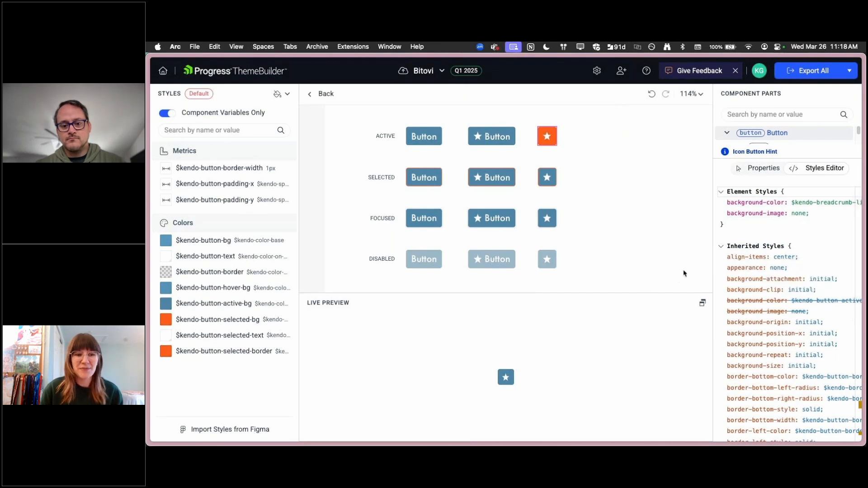
{"action": "left_click", "coordinate": [818, 248]}
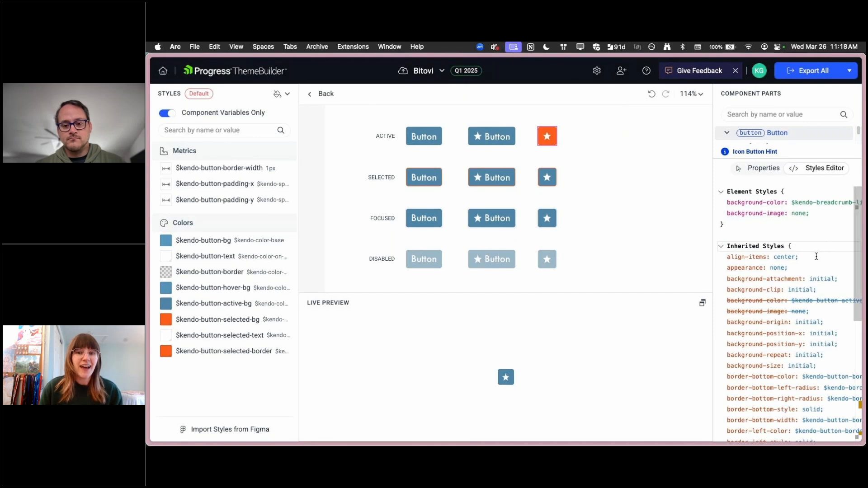
{"action": "mouse_move", "coordinate": [796, 283]}
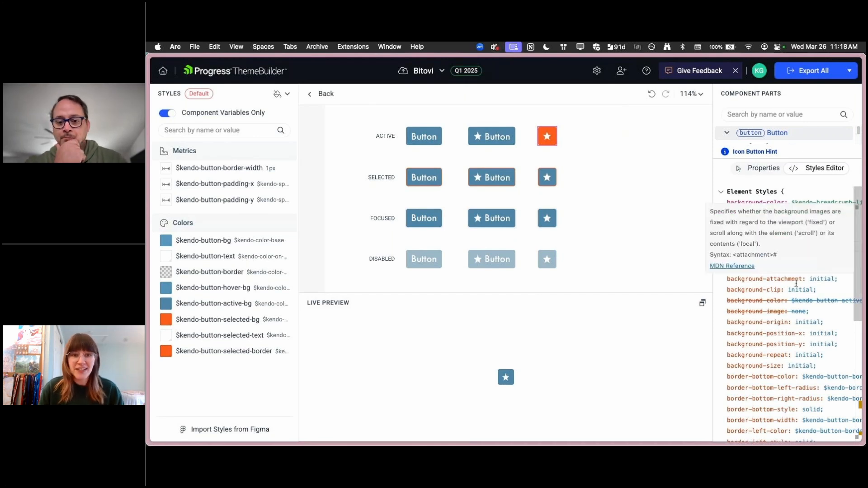
{"action": "key", "text": "shift+Down"}
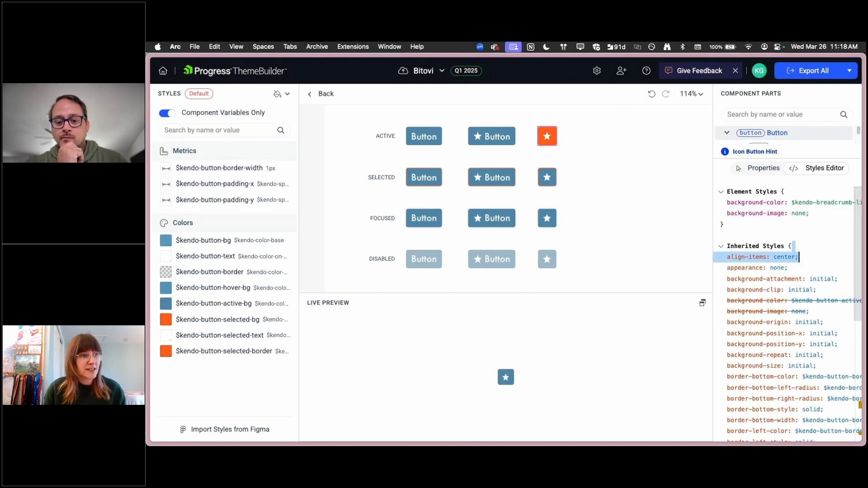
{"action": "left_click", "coordinate": [840, 214]}
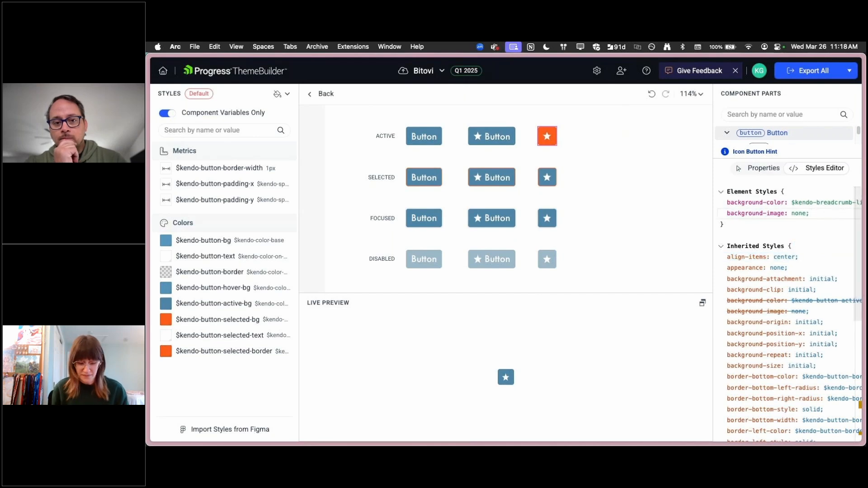
{"action": "key", "text": "Return"}
{"action": "type", "text": "padding: 10px;l"}
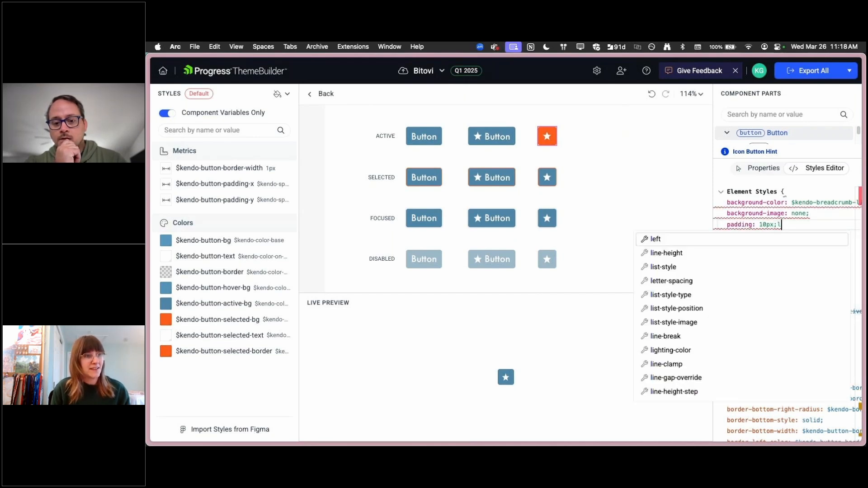
{"action": "key", "text": "BackSpace"}
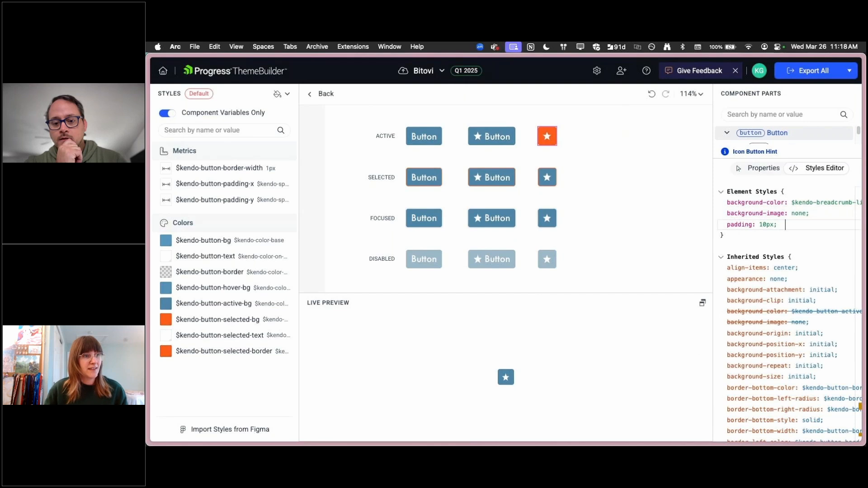
{"action": "left_click", "coordinate": [795, 267]}
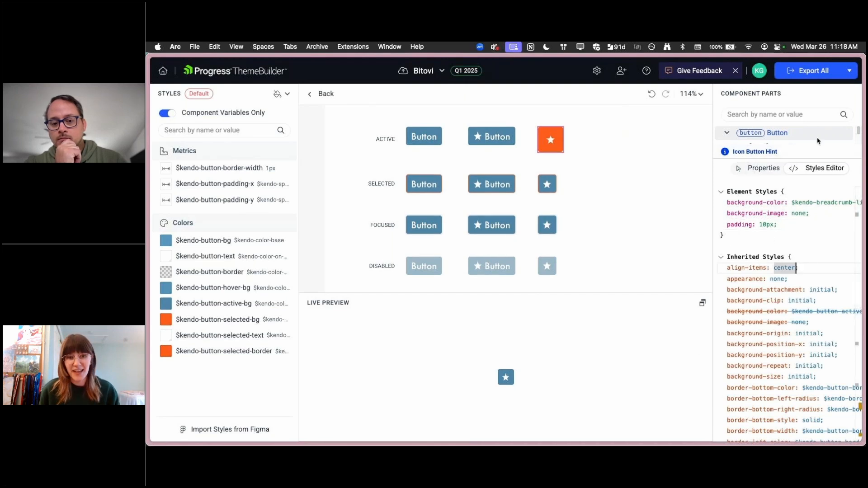
Return to the component overview and look over the button, input and date components
{"action": "left_click", "coordinate": [327, 94]}
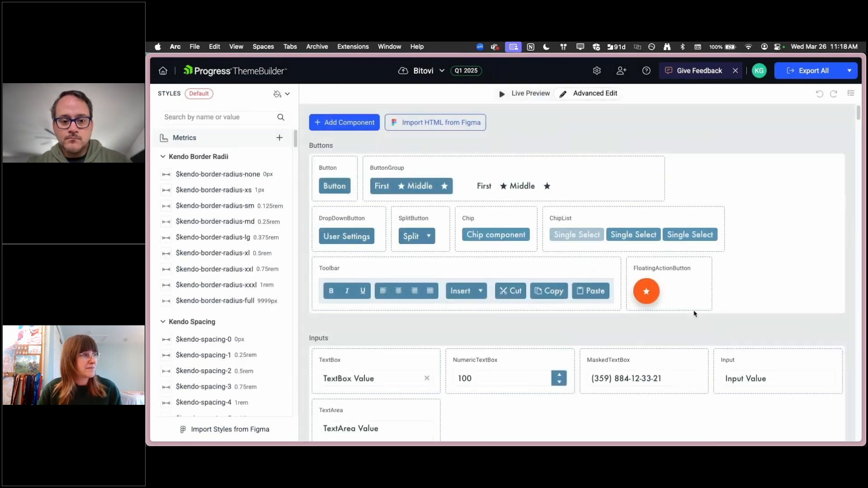
{"action": "scroll", "coordinate": [853, 274], "scroll_direction": "down", "scroll_amount": 15}
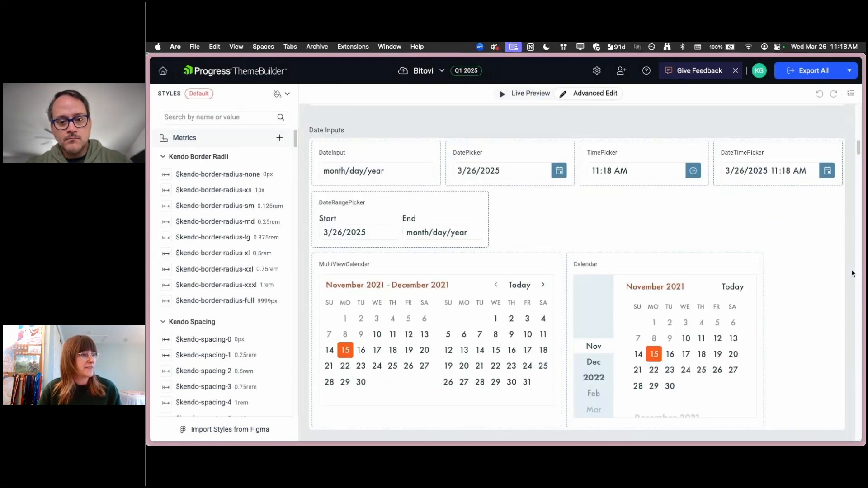
{"action": "scroll", "coordinate": [852, 272], "scroll_direction": "up", "scroll_amount": 10}
{"action": "scroll", "coordinate": [386, 174], "scroll_direction": "up", "scroll_amount": 1}
Open the Button component and add "padding: 10px;" to the base button's Element Styles
{"action": "left_click", "coordinate": [339, 175]}
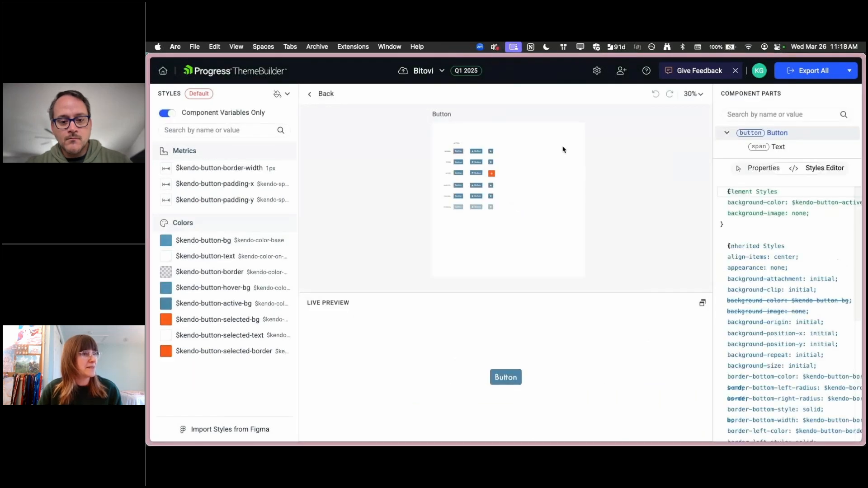
{"action": "left_click", "coordinate": [816, 214]}
{"action": "key", "text": "Return"}
{"action": "type", "text": "p"}
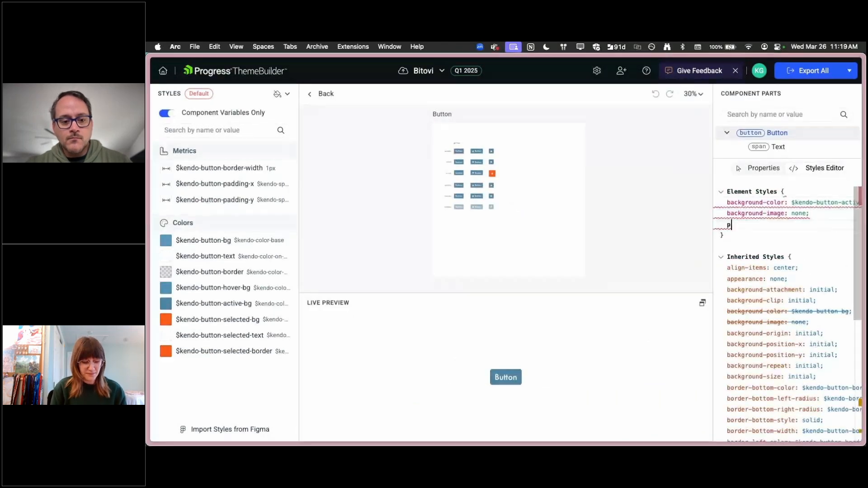
{"action": "type", "text": "adding:"}
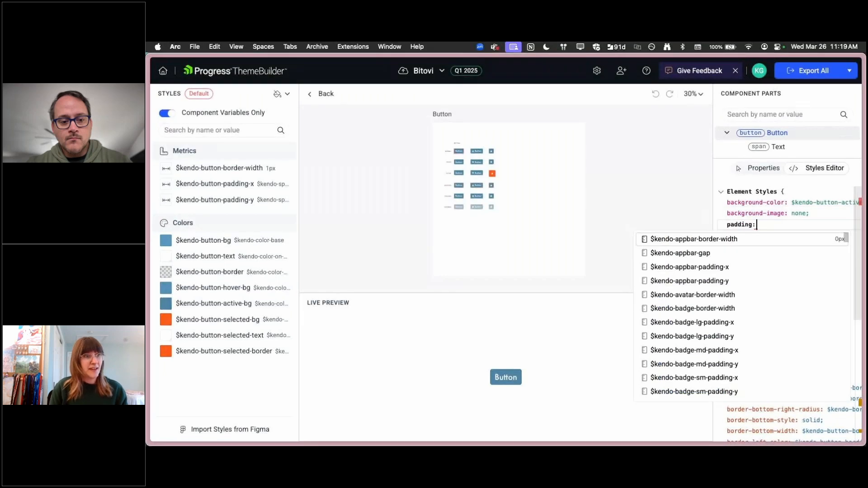
{"action": "type", "text": " 10px;"}
Set the base button's background to the orange $kendo-breadcrumb link variable in its properties
{"action": "left_click", "coordinate": [765, 170]}
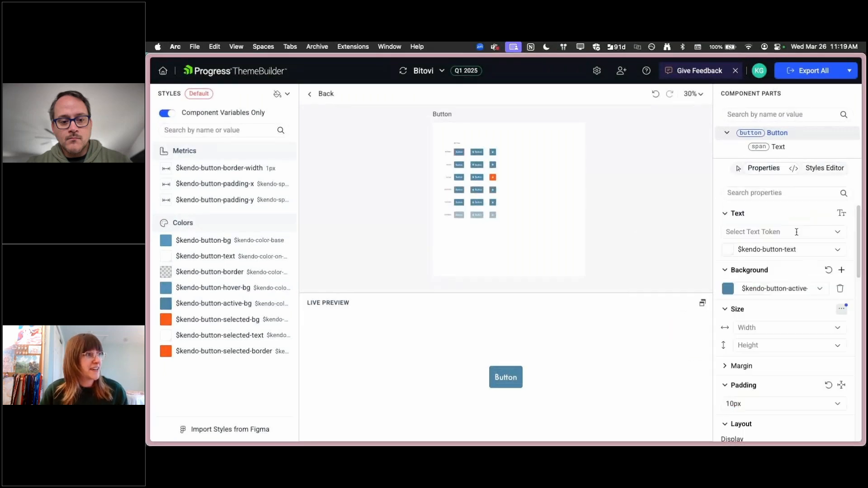
{"action": "left_click", "coordinate": [826, 290]}
{"action": "left_click", "coordinate": [826, 290]}
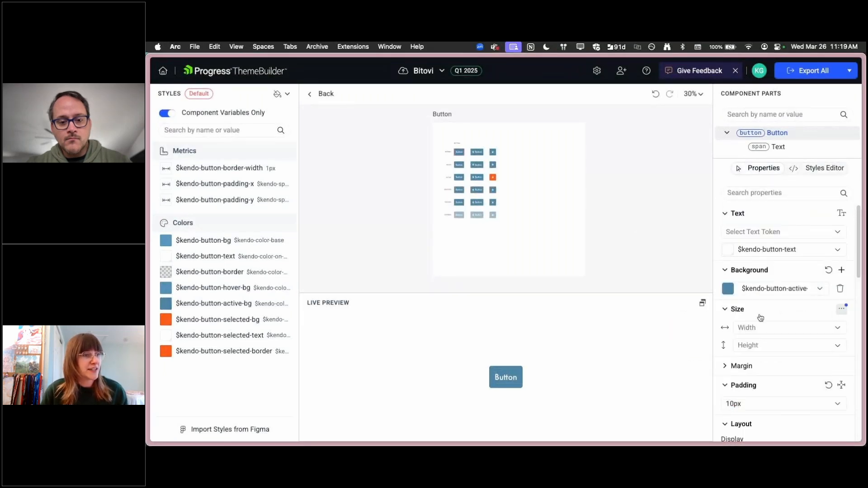
{"action": "left_click", "coordinate": [768, 289]}
{"action": "left_click", "coordinate": [798, 314]}
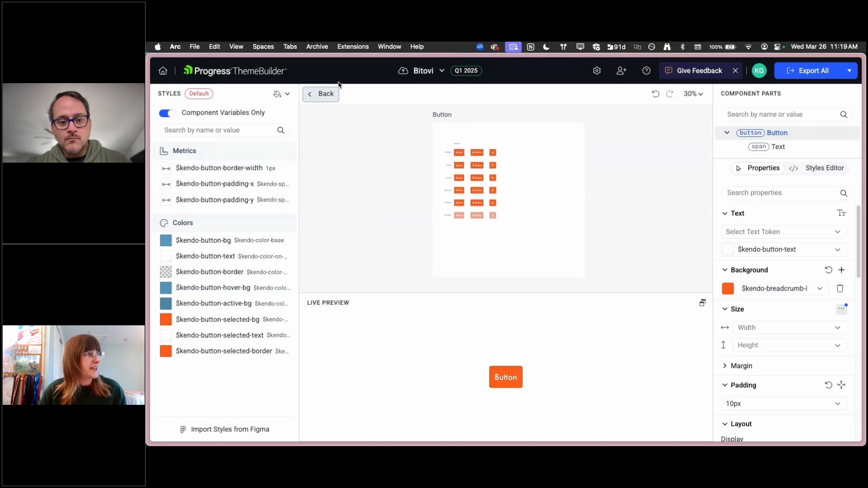
Return to the component overview and examine how the Button styling carries through pickers, editor, grid, scheduler and layout components
{"action": "left_click", "coordinate": [323, 94]}
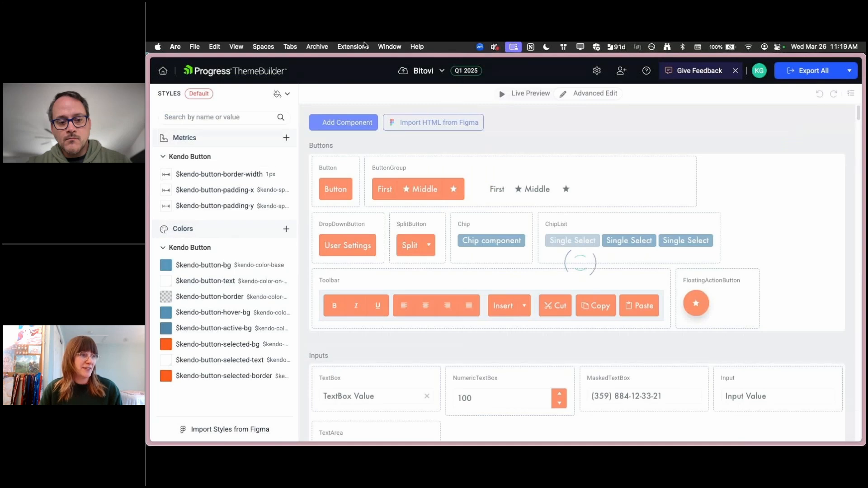
{"action": "scroll", "coordinate": [712, 234], "scroll_direction": "down", "scroll_amount": 10}
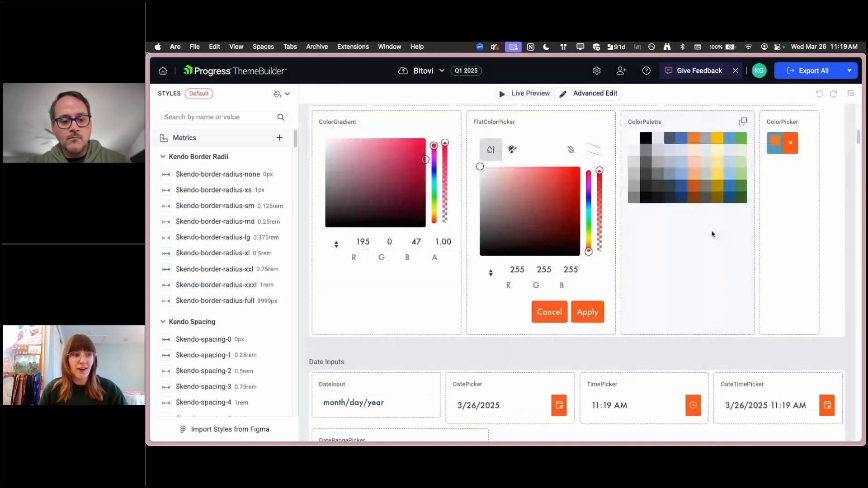
{"action": "scroll", "coordinate": [715, 237], "scroll_direction": "down", "scroll_amount": 8}
{"action": "scroll", "coordinate": [716, 242], "scroll_direction": "down", "scroll_amount": 7}
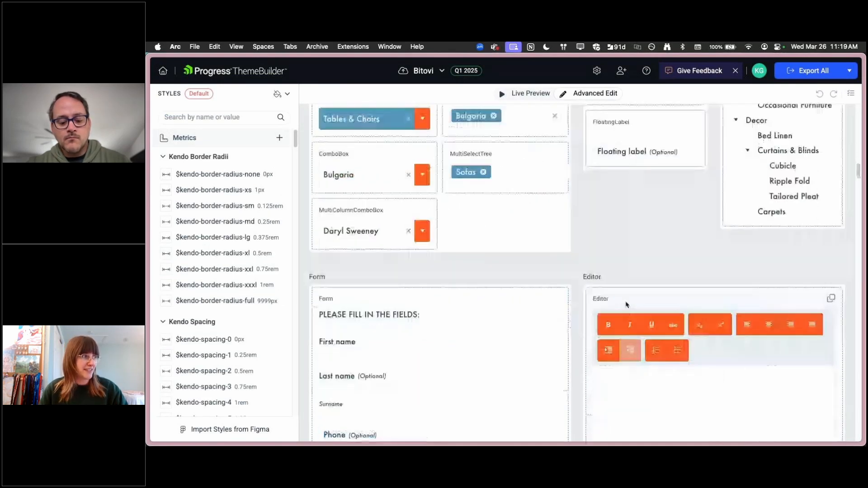
{"action": "scroll", "coordinate": [626, 304], "scroll_direction": "down", "scroll_amount": 15}
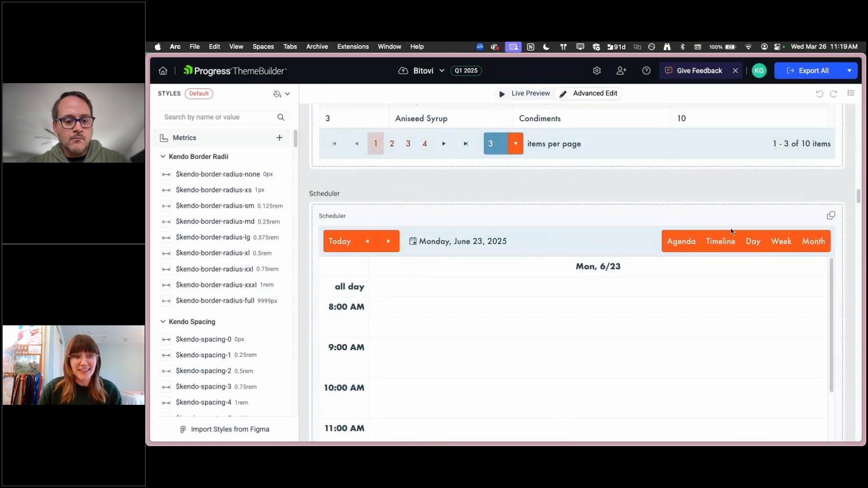
{"action": "scroll", "coordinate": [665, 298], "scroll_direction": "down", "scroll_amount": 7}
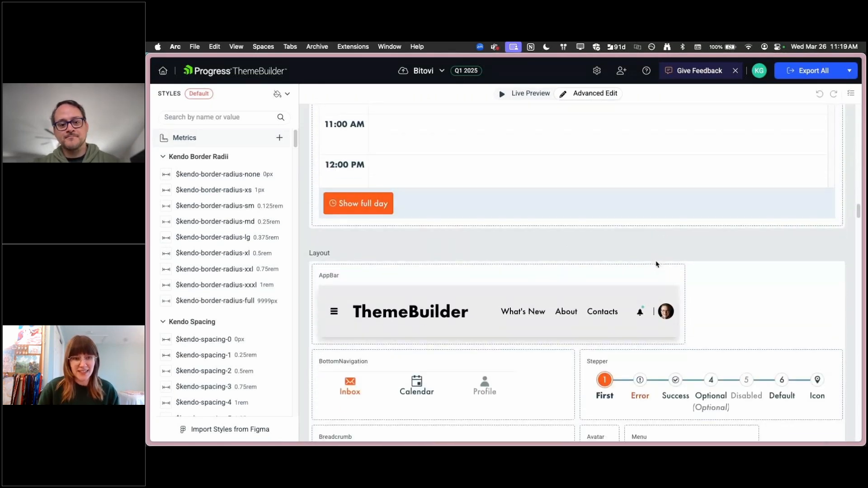
{"action": "scroll", "coordinate": [657, 265], "scroll_direction": "down", "scroll_amount": 5}
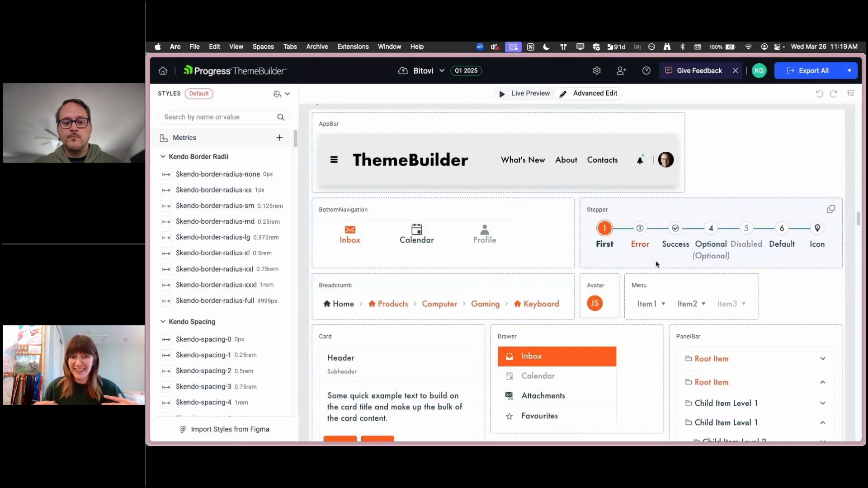
{"action": "scroll", "coordinate": [657, 265], "scroll_direction": "down", "scroll_amount": 2}
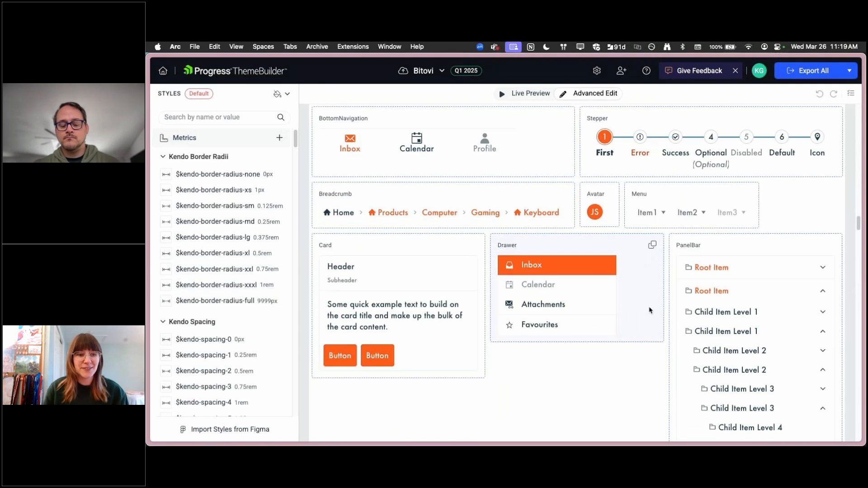
{"action": "scroll", "coordinate": [633, 325], "scroll_direction": "down", "scroll_amount": 15}
{"action": "scroll", "coordinate": [620, 341], "scroll_direction": "up", "scroll_amount": 5}
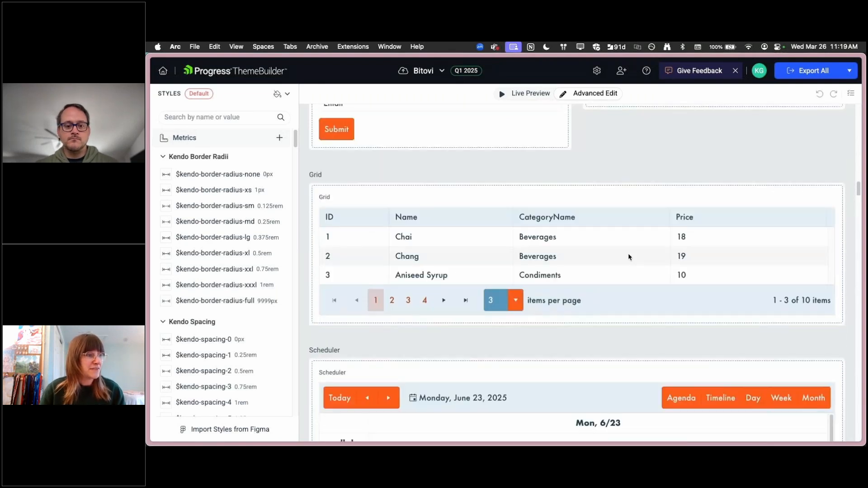
Return to the start of the component overview and review the Bitovi project's sharing members and permission levels
{"action": "scroll", "coordinate": [660, 332], "scroll_direction": "up", "scroll_amount": 1}
{"action": "scroll", "coordinate": [660, 331], "scroll_direction": "up", "scroll_amount": 15}
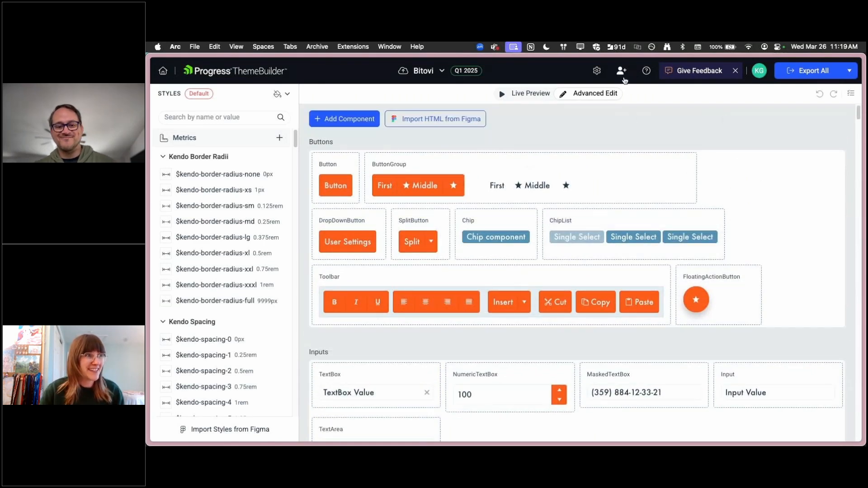
{"action": "left_click", "coordinate": [624, 72]}
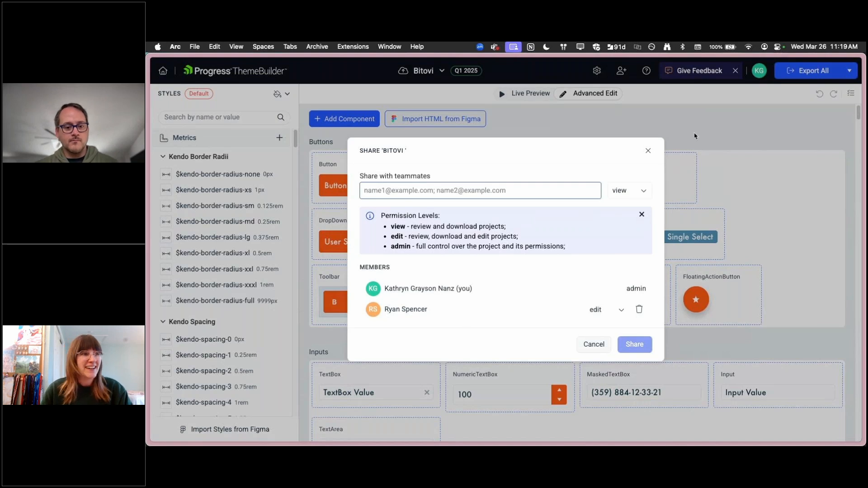
{"action": "left_click", "coordinate": [649, 153]}
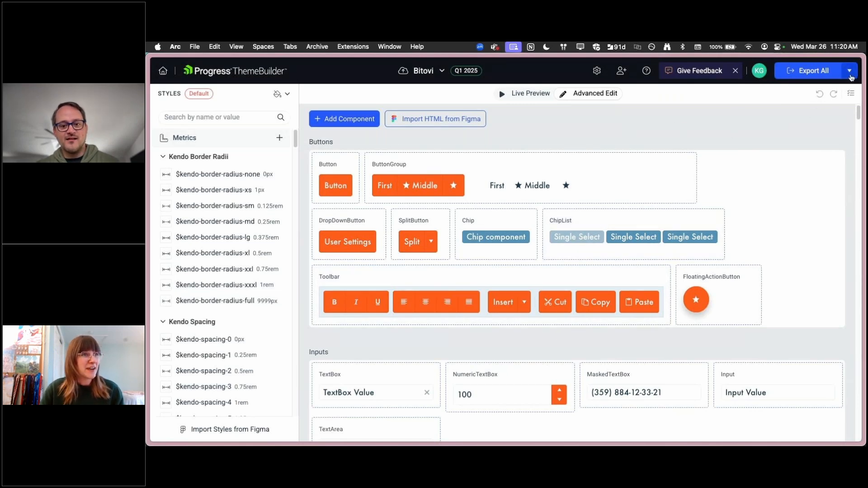
{"action": "left_click", "coordinate": [816, 72]}
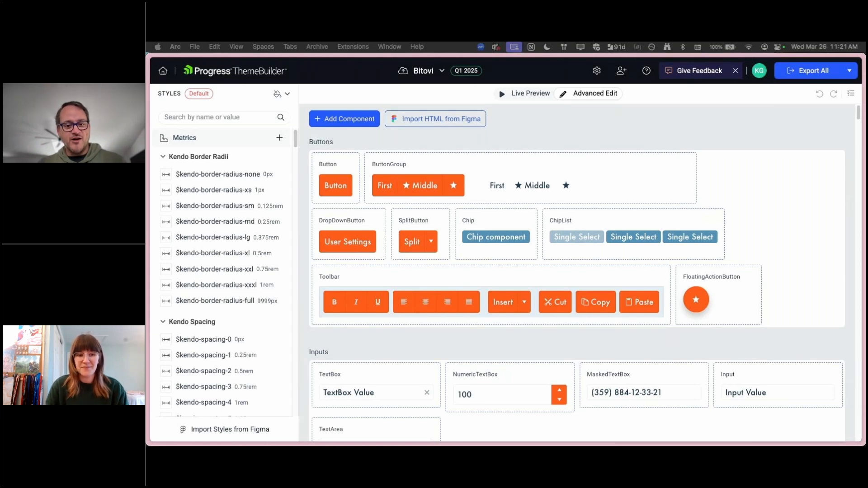
Set the other project member's permission to view in the sharing settings and read over the permission level descriptions
{"action": "left_click", "coordinate": [621, 73]}
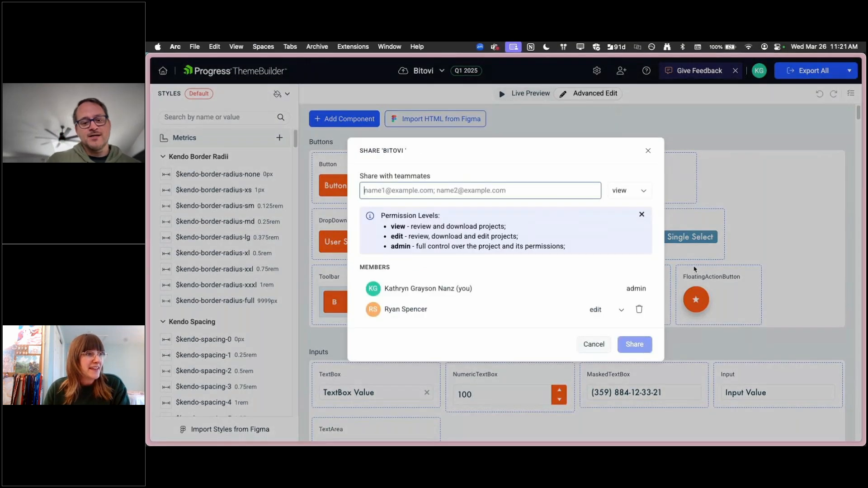
{"action": "left_click", "coordinate": [619, 312]}
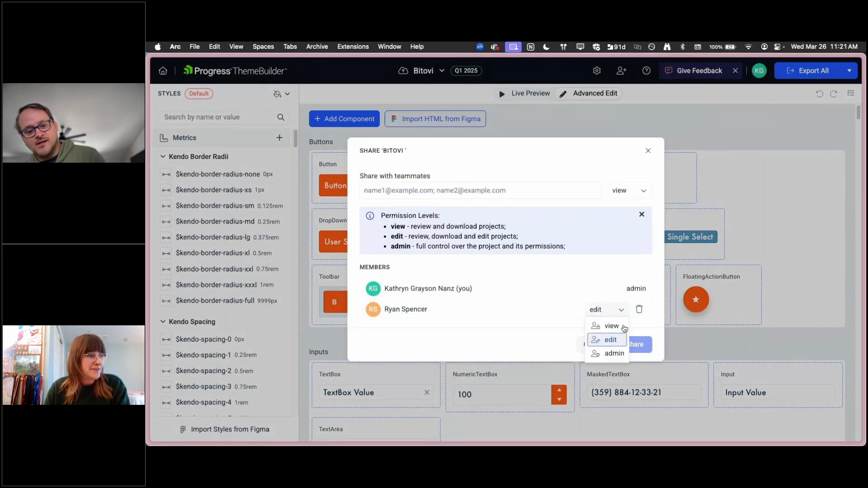
{"action": "left_click", "coordinate": [621, 329]}
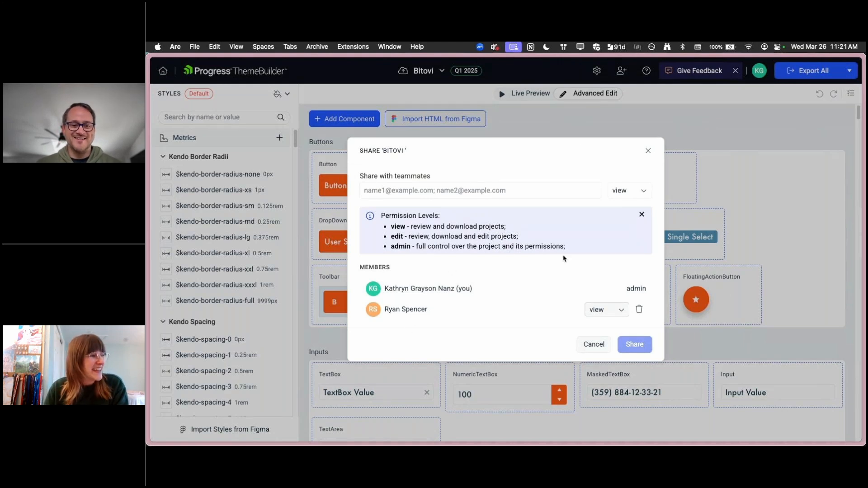
{"action": "left_click_drag", "start_coordinate": [432, 227], "coordinate": [388, 226]}
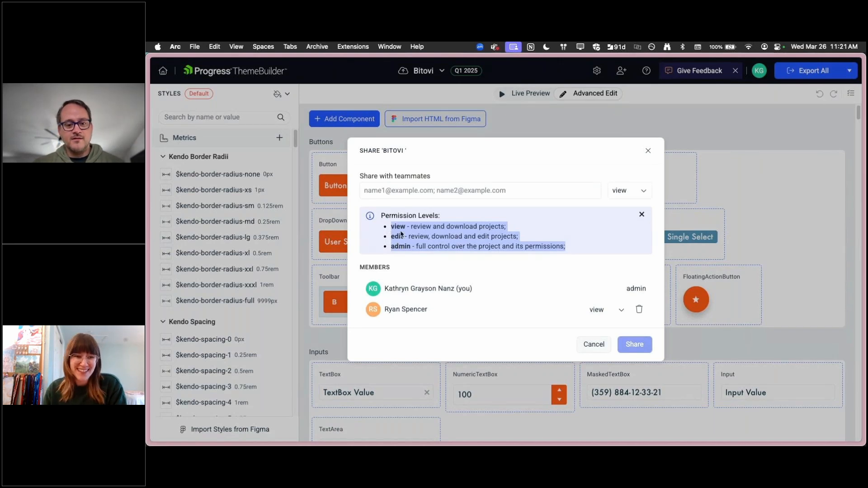
{"action": "left_click", "coordinate": [602, 248]}
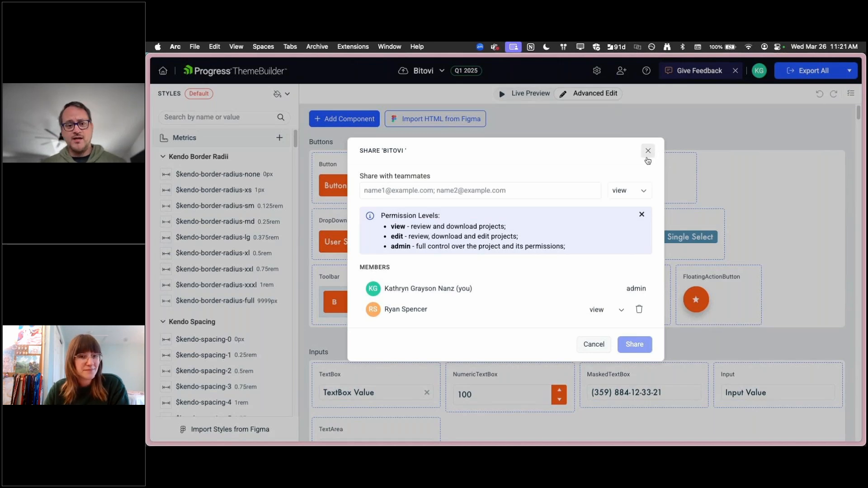
Set the other member's permission back to edit and close the sharing settings
{"action": "left_click", "coordinate": [601, 310]}
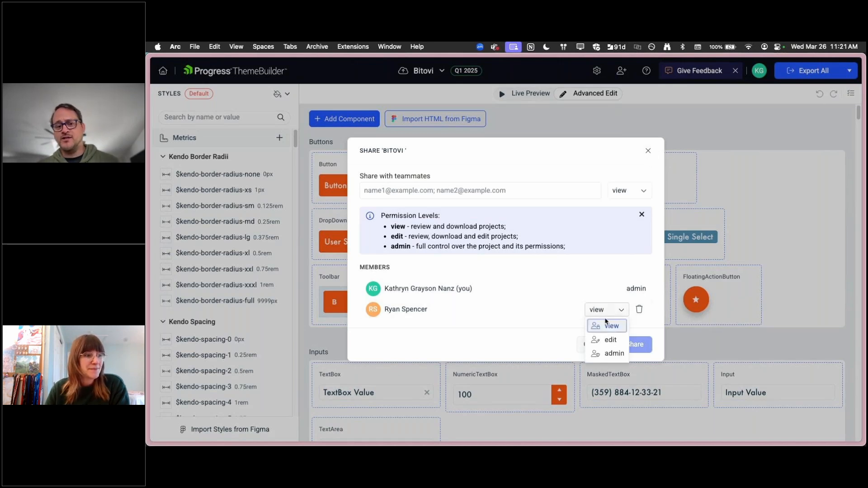
{"action": "left_click", "coordinate": [610, 342]}
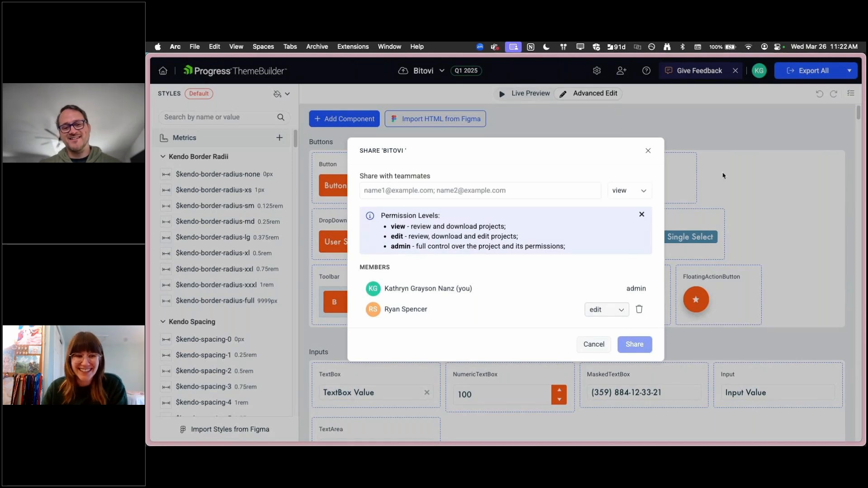
{"action": "left_click", "coordinate": [832, 159]}
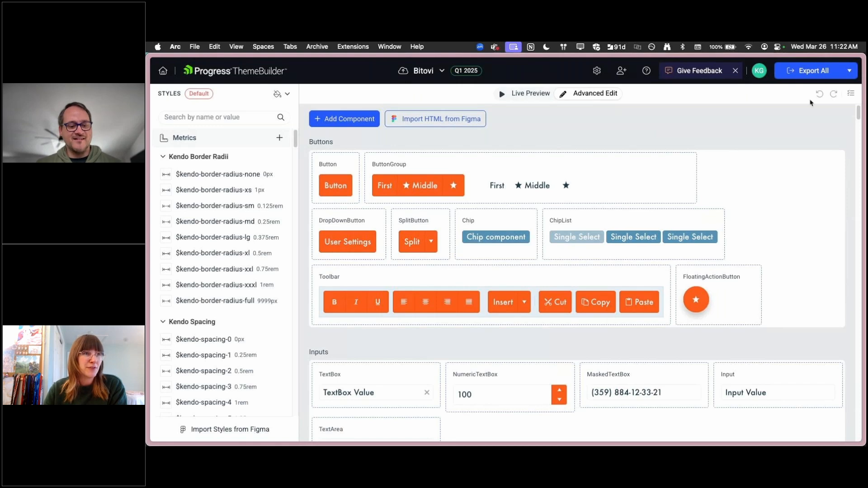
Open the Bitovi project's version history, save the current state as a version named "Orange Button", and close the history
{"action": "left_click", "coordinate": [851, 93]}
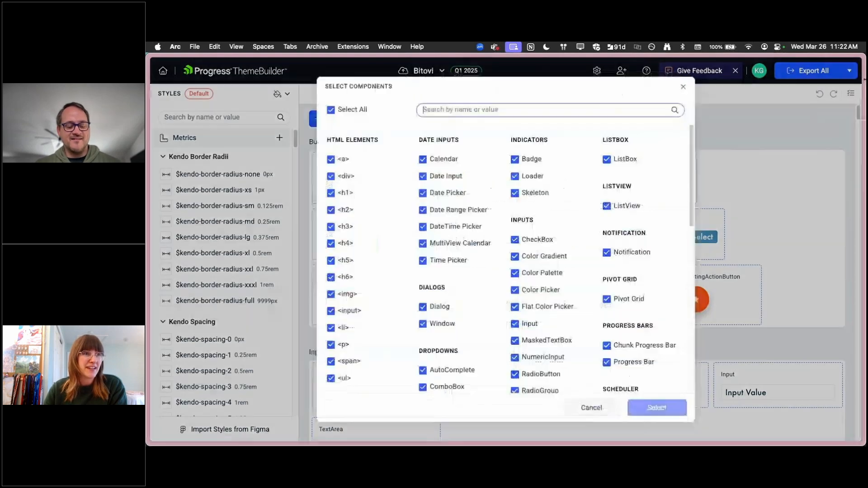
{"action": "left_click", "coordinate": [687, 90]}
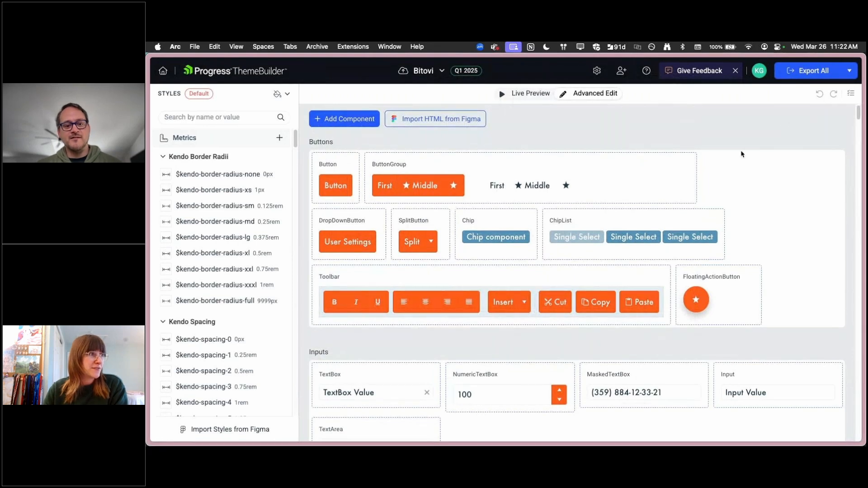
{"action": "left_click", "coordinate": [439, 72]}
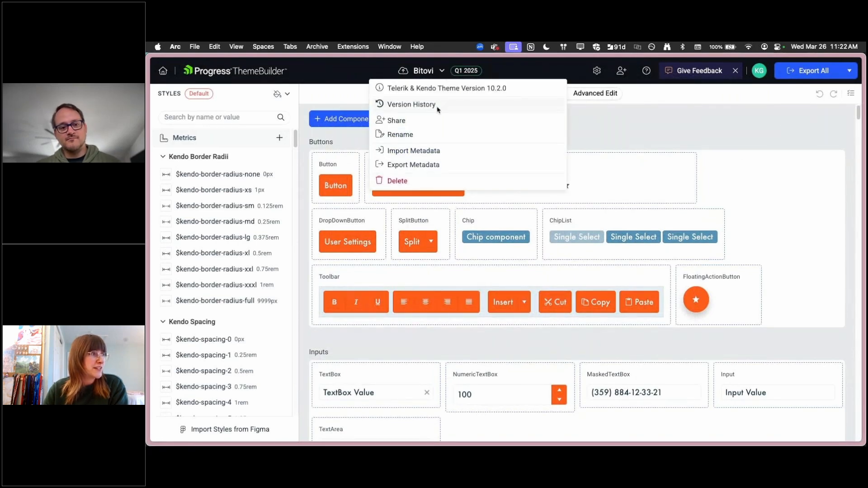
{"action": "left_click", "coordinate": [438, 106]}
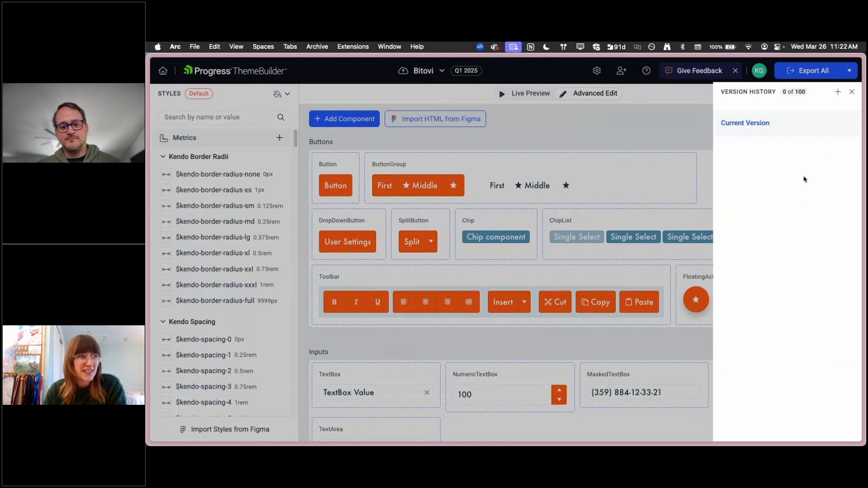
{"action": "left_click_drag", "start_coordinate": [782, 92], "coordinate": [828, 100]}
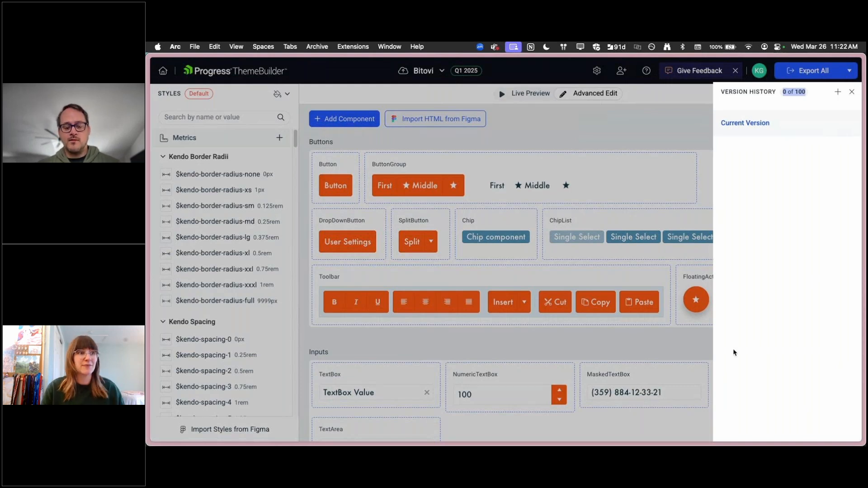
{"action": "left_click", "coordinate": [838, 92]}
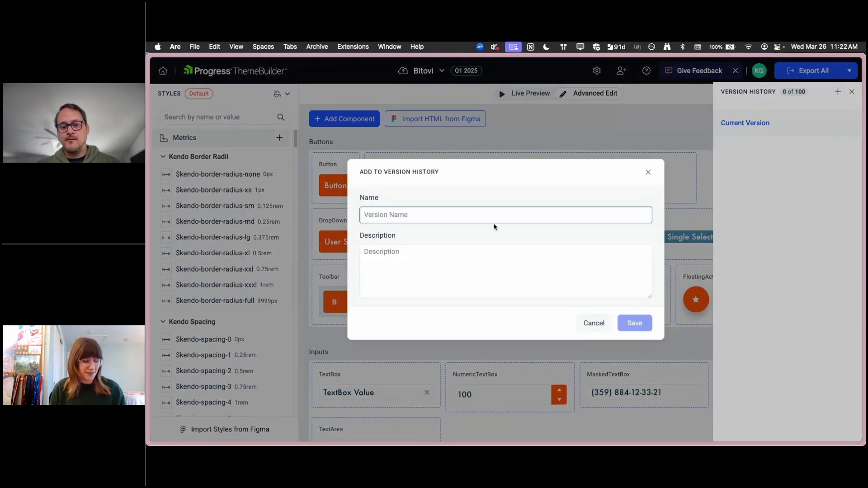
{"action": "type", "text": "Orange Button"}
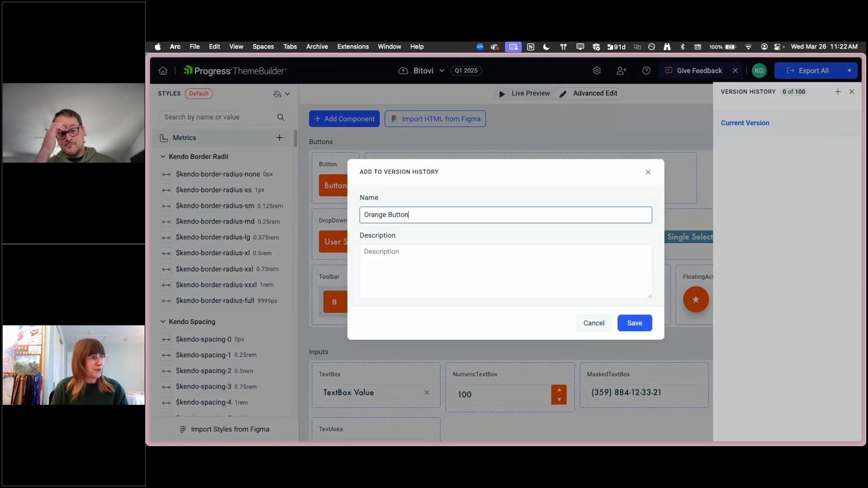
{"action": "left_click", "coordinate": [634, 323]}
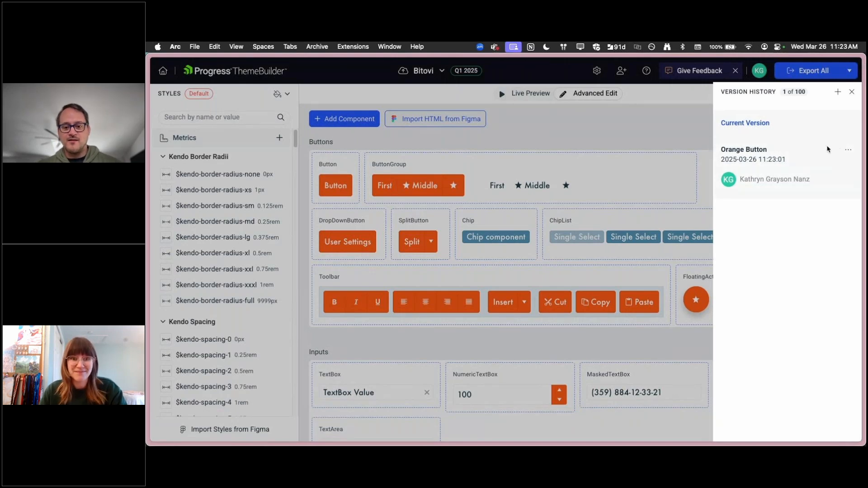
{"action": "left_click", "coordinate": [852, 92]}
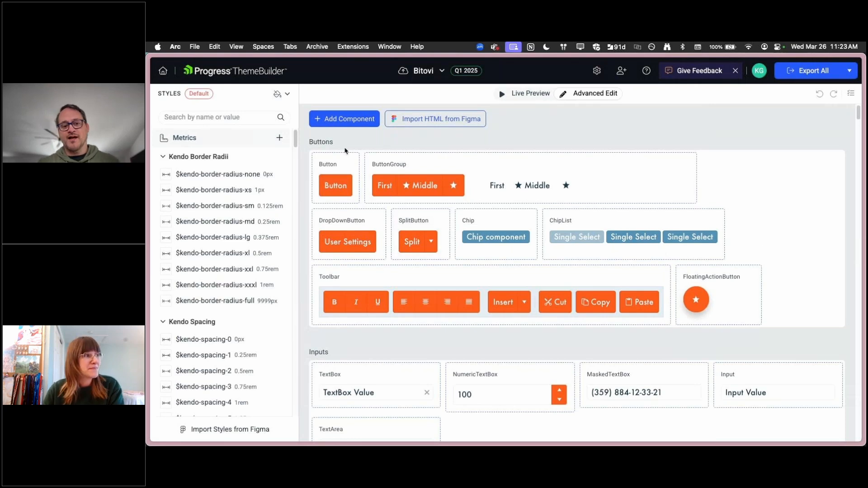
Set the Button component's background to the blue $kendo-button-bg variable and return to the component overview
{"action": "left_click", "coordinate": [342, 180]}
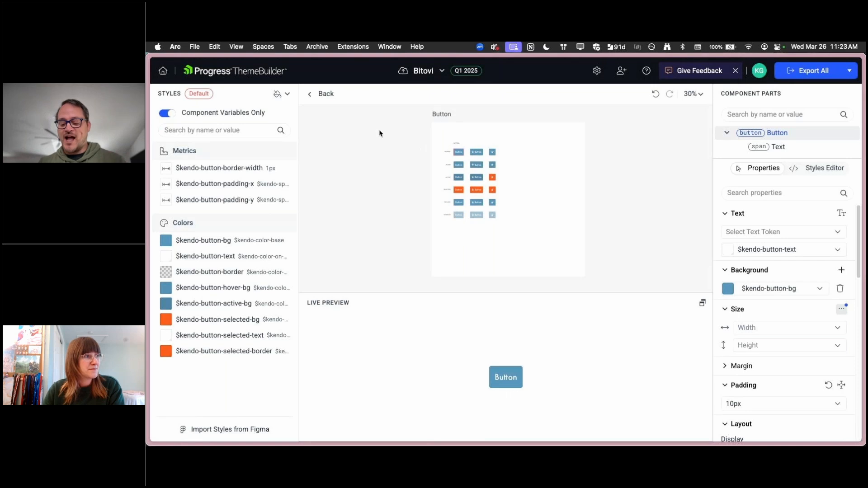
{"action": "left_click", "coordinate": [326, 94]}
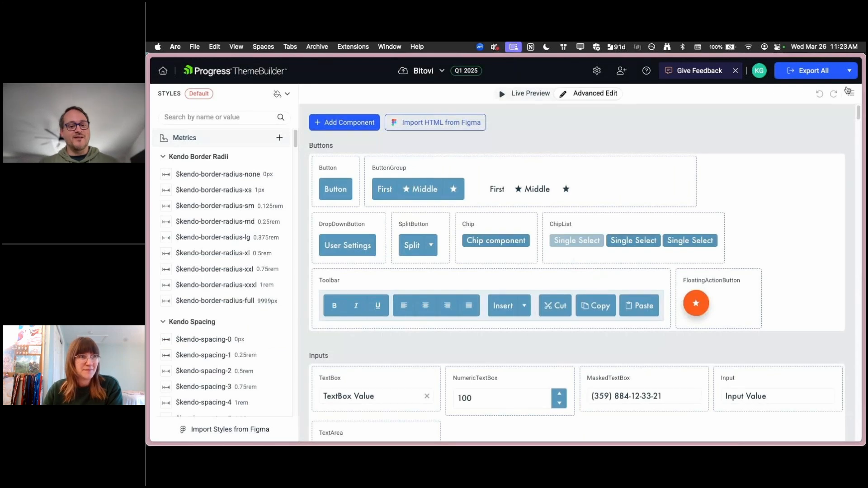
Save the current state of the project in the version history under the name "Blue Button"
{"action": "left_click", "coordinate": [440, 72]}
{"action": "left_click", "coordinate": [437, 106]}
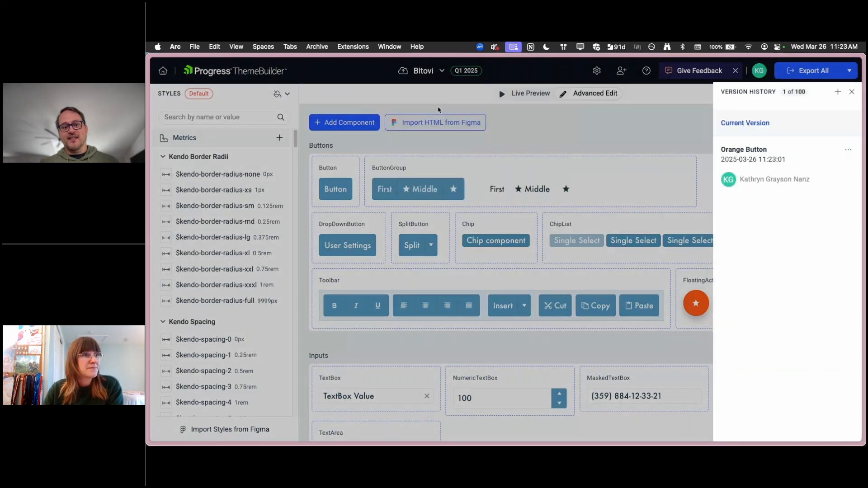
{"action": "left_click", "coordinate": [837, 92]}
{"action": "type", "text": "Blue Button"}
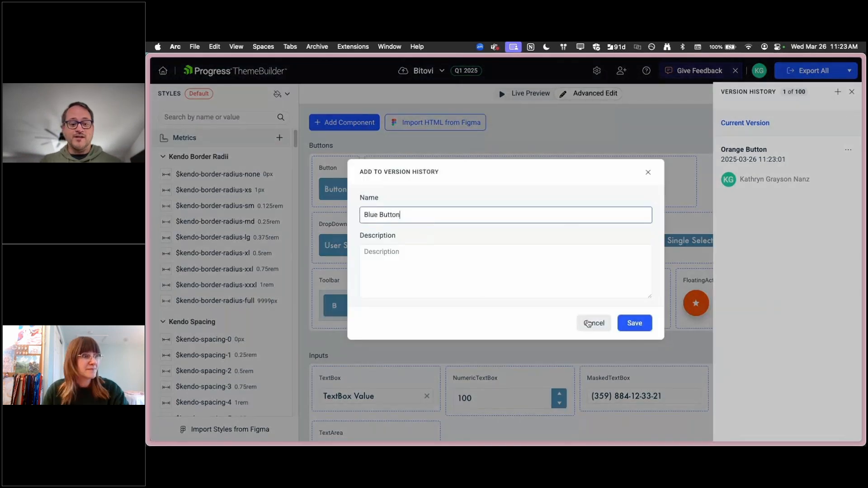
{"action": "left_click", "coordinate": [642, 323]}
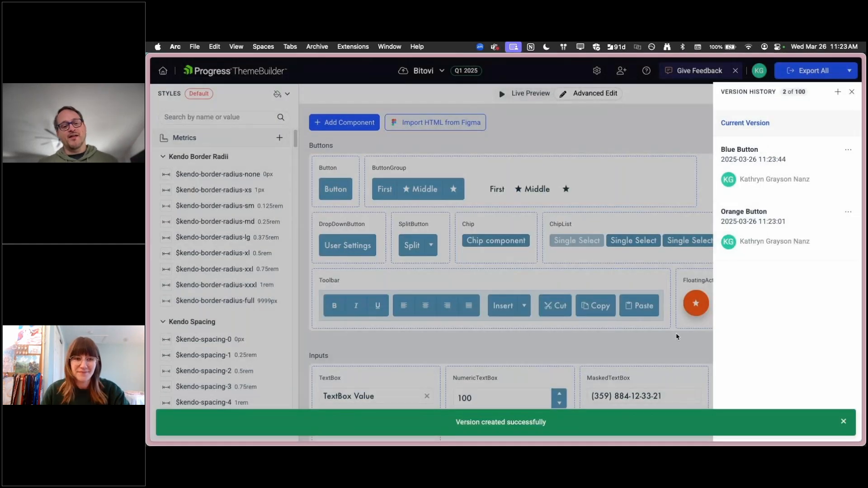
Restore the "Orange Button" version as the current one without adding the present state to the history, and reload the project
{"action": "left_click", "coordinate": [848, 212]}
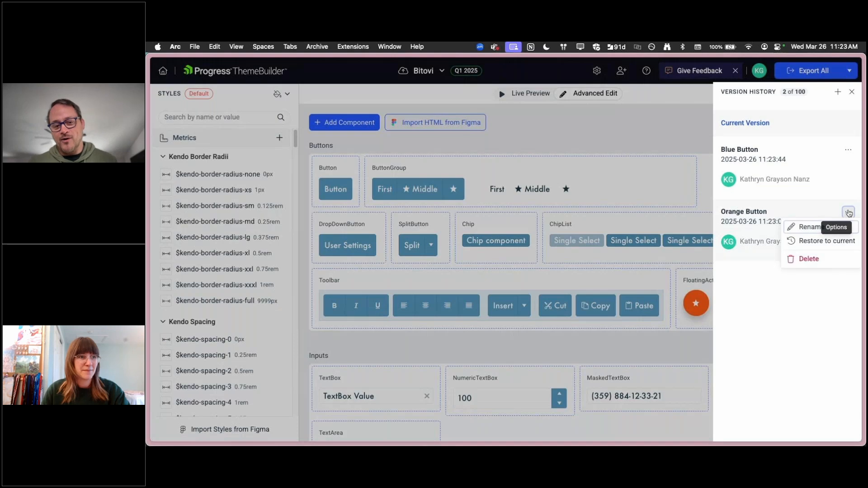
{"action": "left_click", "coordinate": [826, 240]}
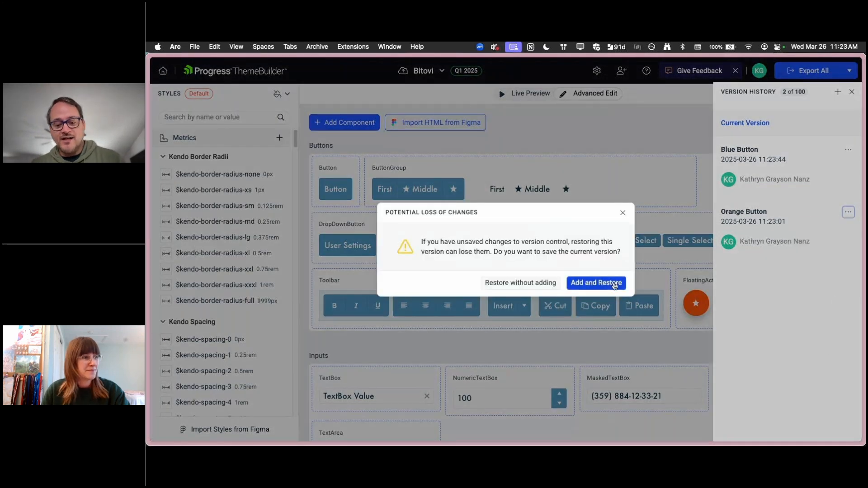
{"action": "key", "text": "Return"}
{"action": "left_click", "coordinate": [583, 320]}
{"action": "left_click", "coordinate": [546, 283]}
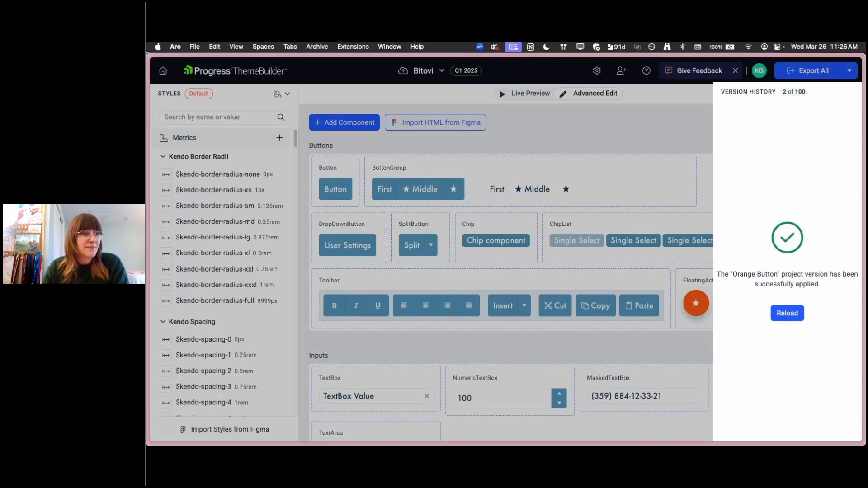
{"action": "left_click", "coordinate": [787, 312]}
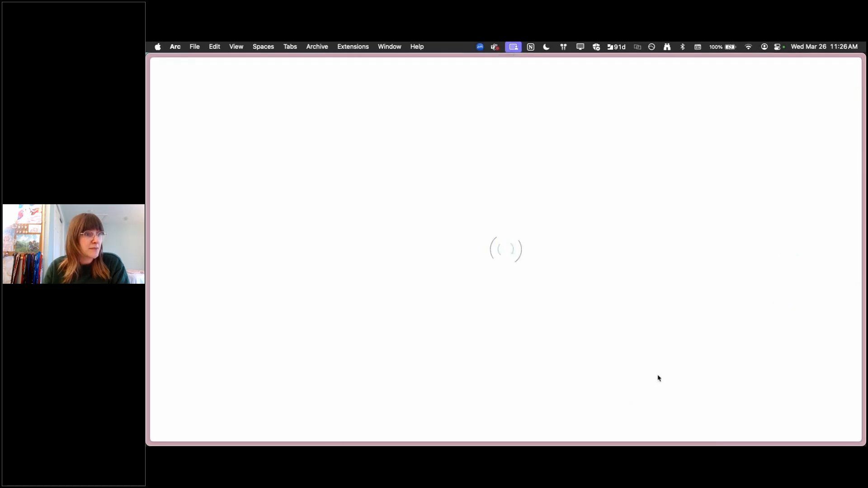